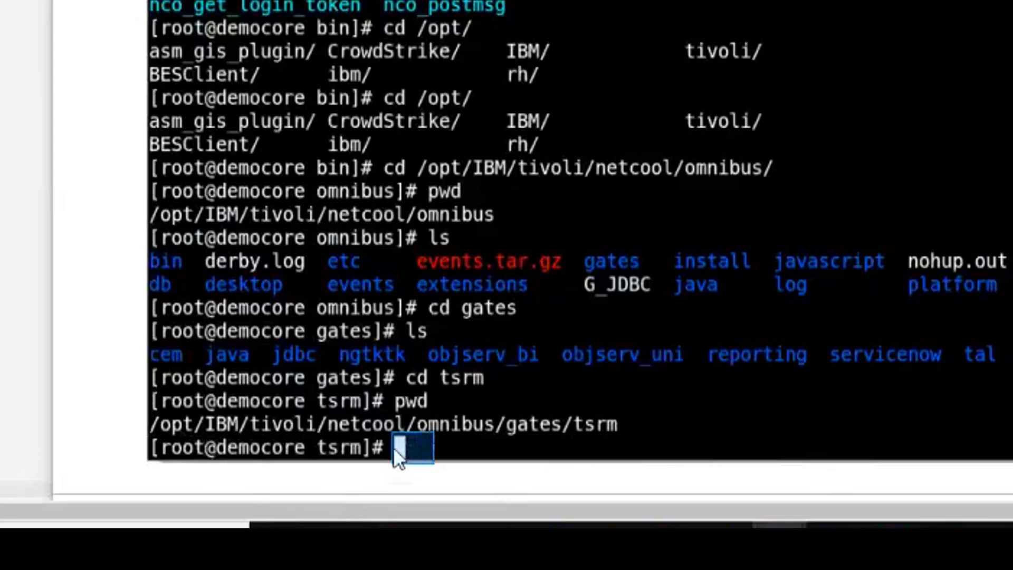
List the tsrm gateway directory's contents and review the tools.sql and tal_automations.sql files.
{"action": "type", "text": "ls"}
{"action": "key", "text": "Return"}
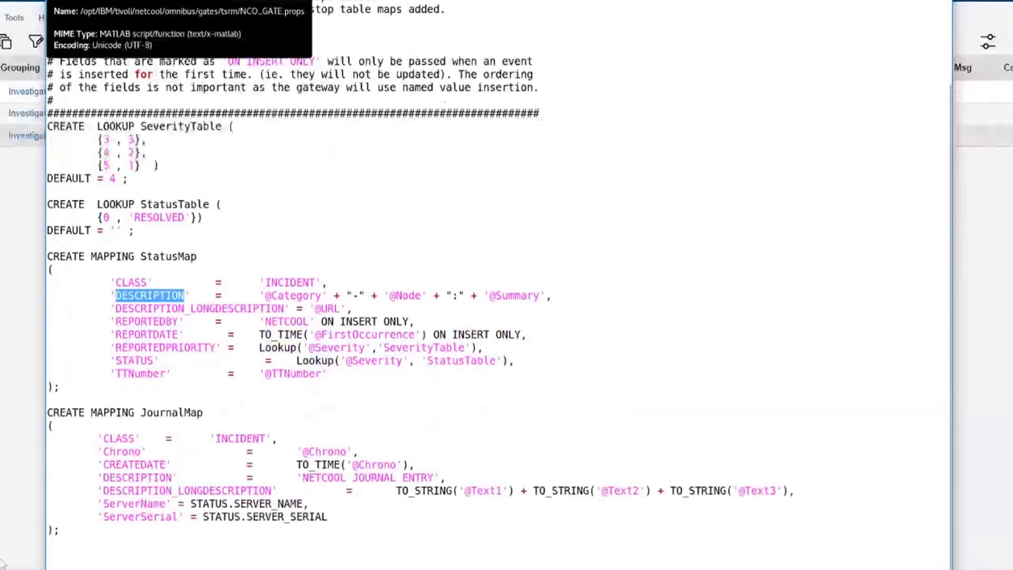
{"action": "left_click", "coordinate": [590, 1]}
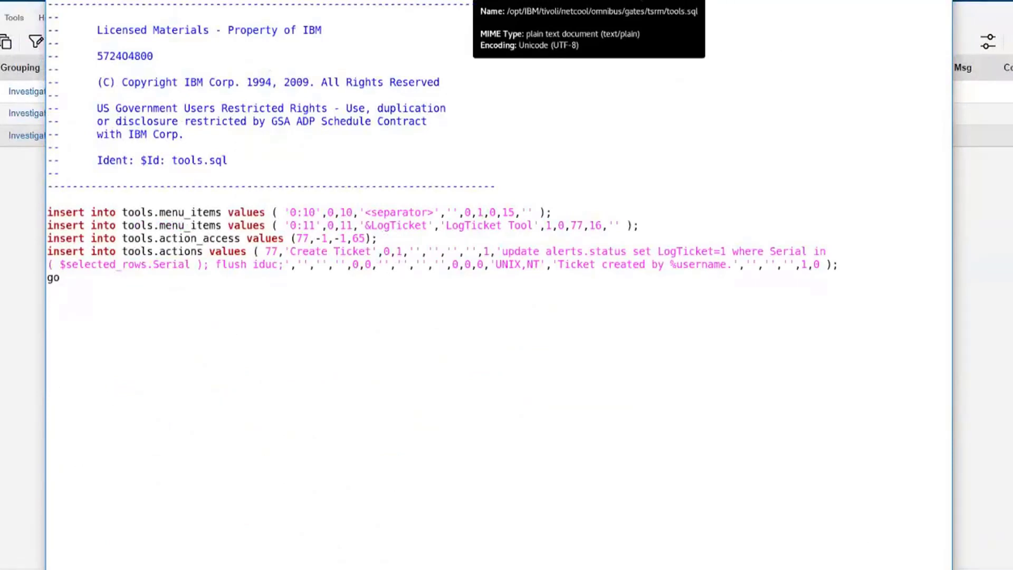
{"action": "left_click", "coordinate": [765, 7]}
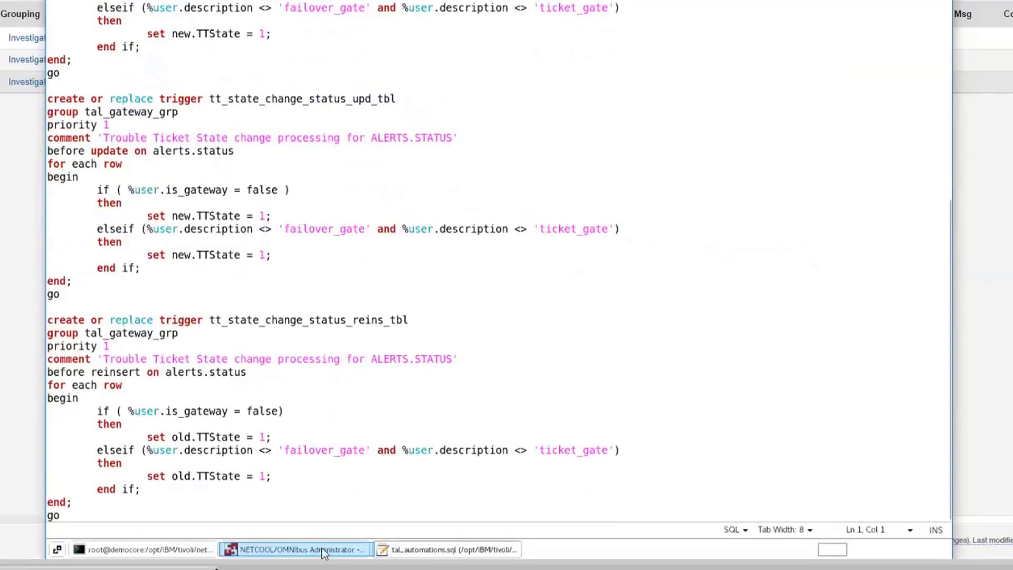
Switch to Netcool/OMNIbus Administrator and review the process statuses and the ObjectServer connections of NCOMS.
{"action": "left_click", "coordinate": [324, 550]}
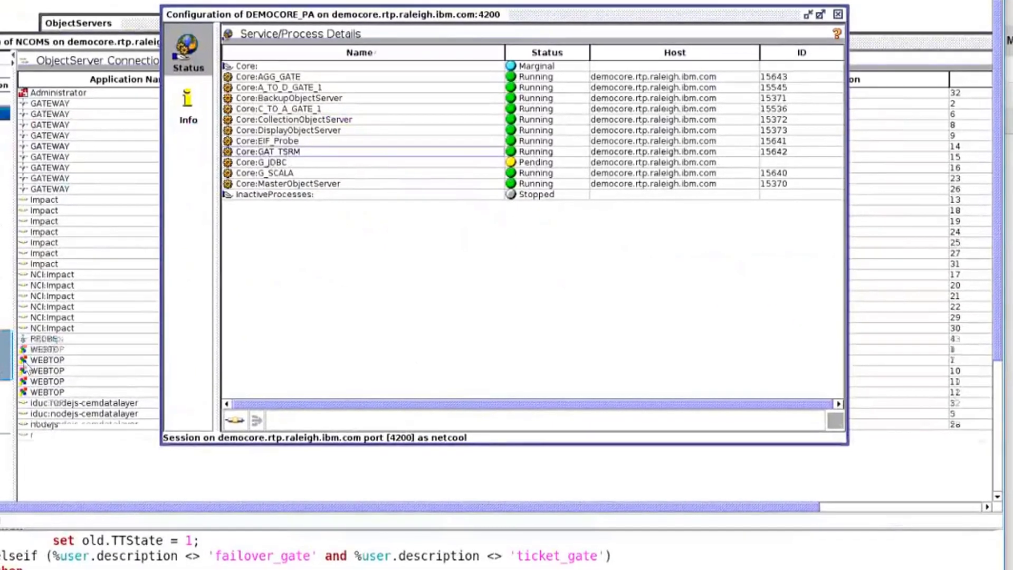
{"action": "left_click", "coordinate": [153, 177]}
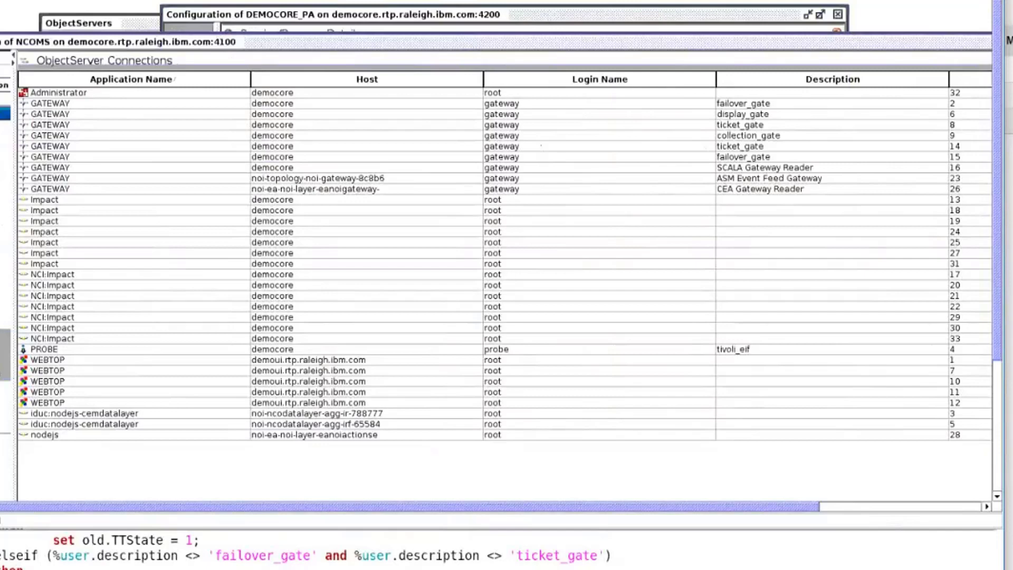
Switch to the Chrome window with the Welcome login page and sign in as maxadmin with the account password.
{"action": "mouse_move", "coordinate": [416, 569]}
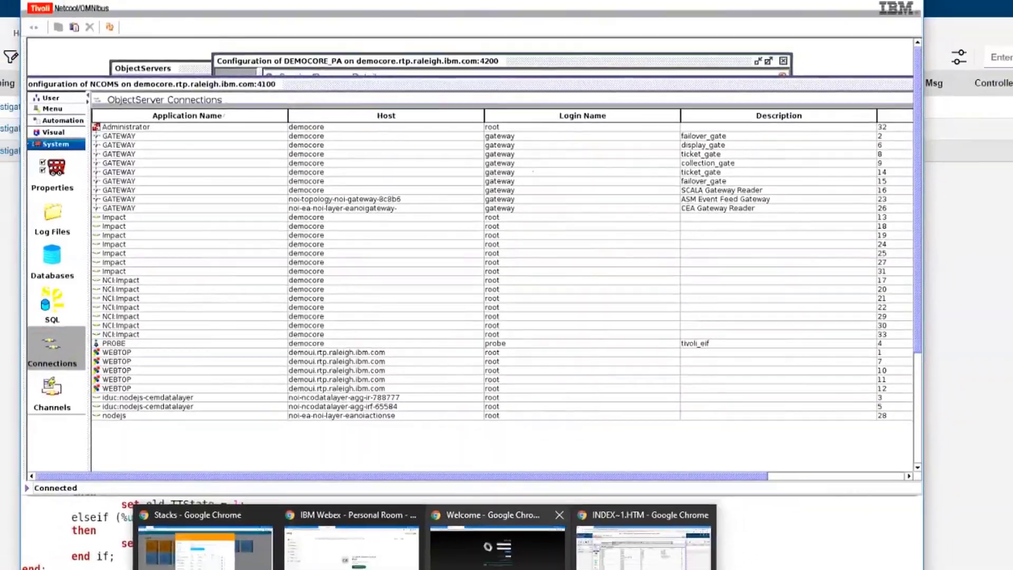
{"action": "left_click", "coordinate": [485, 560]}
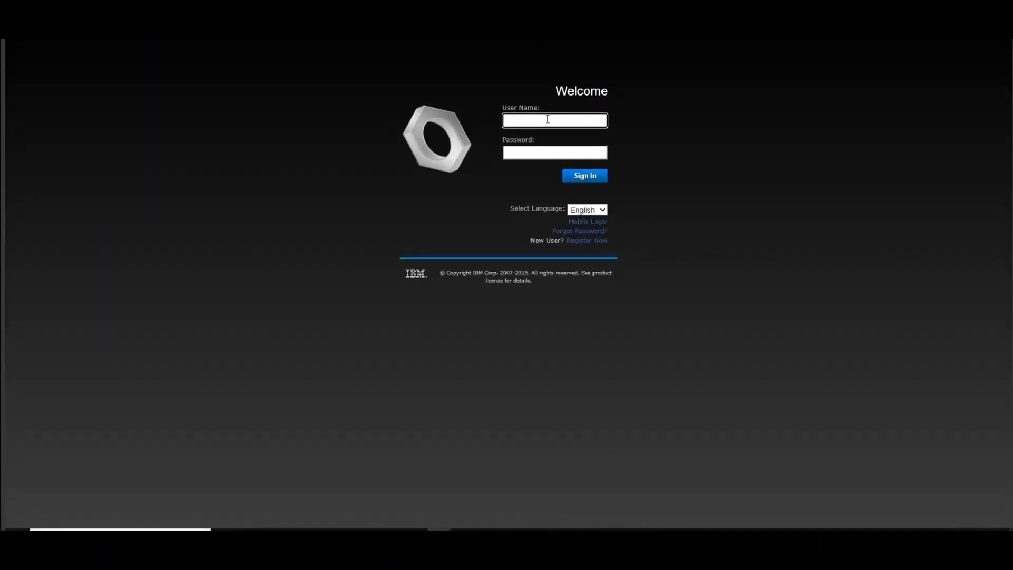
{"action": "left_click", "coordinate": [548, 120]}
{"action": "type", "text": "maxadmin"}
{"action": "key", "text": "Tab"}
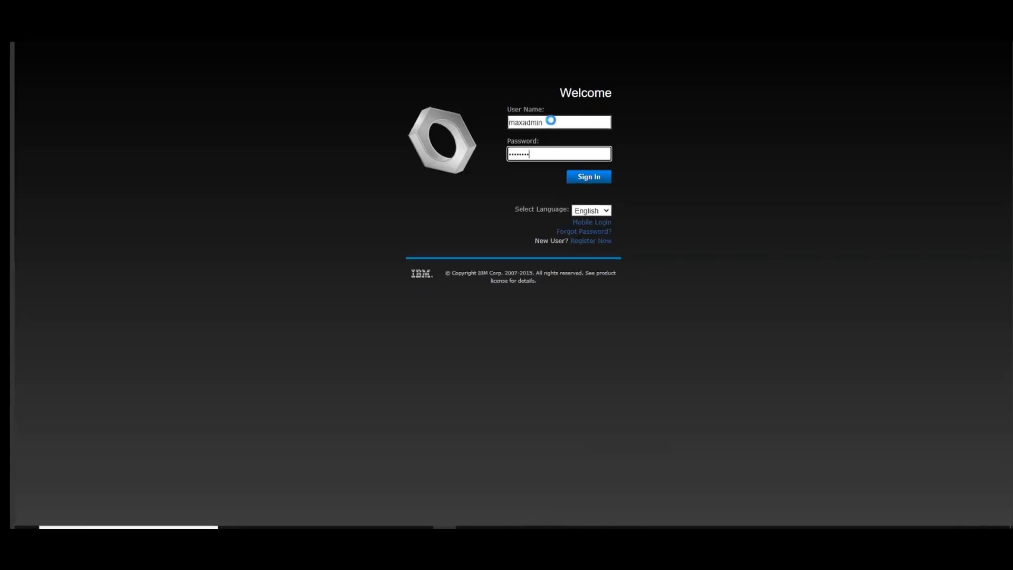
{"action": "key", "text": "Return"}
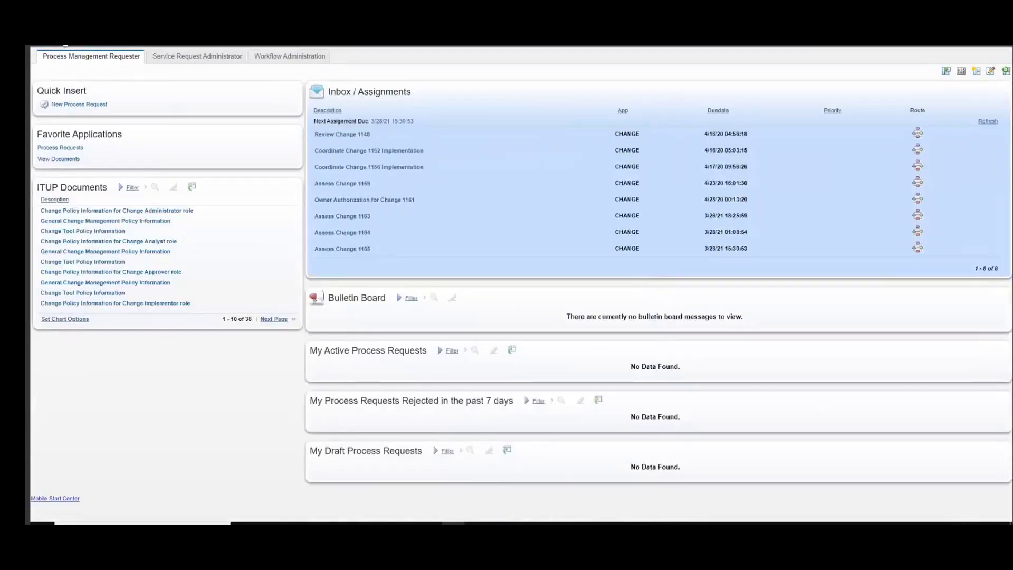
Open the Service Desk Incidents application and search for incident records.
{"action": "left_click", "coordinate": [60, 49]}
{"action": "mouse_move", "coordinate": [84, 264]}
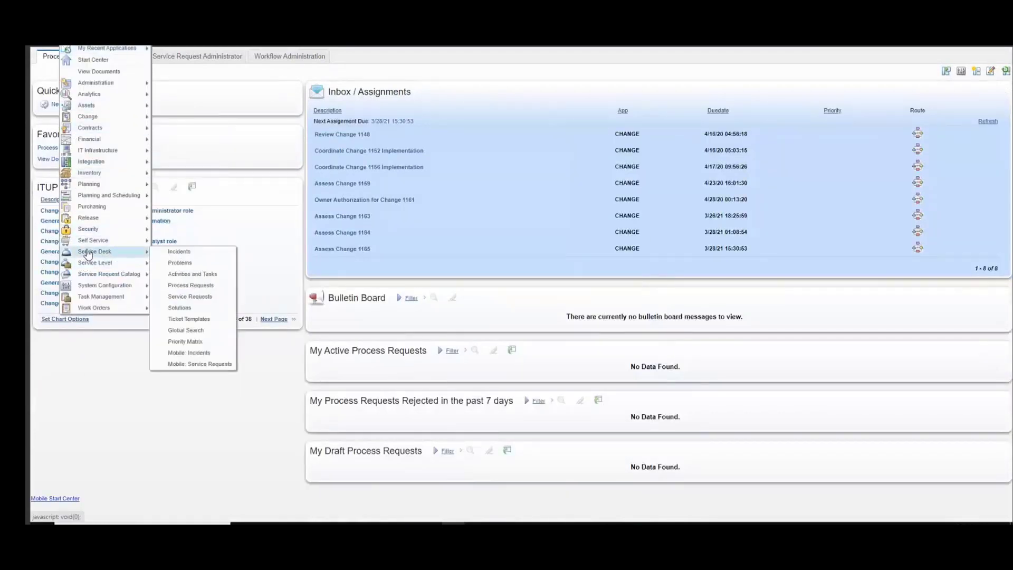
{"action": "left_click", "coordinate": [182, 252]}
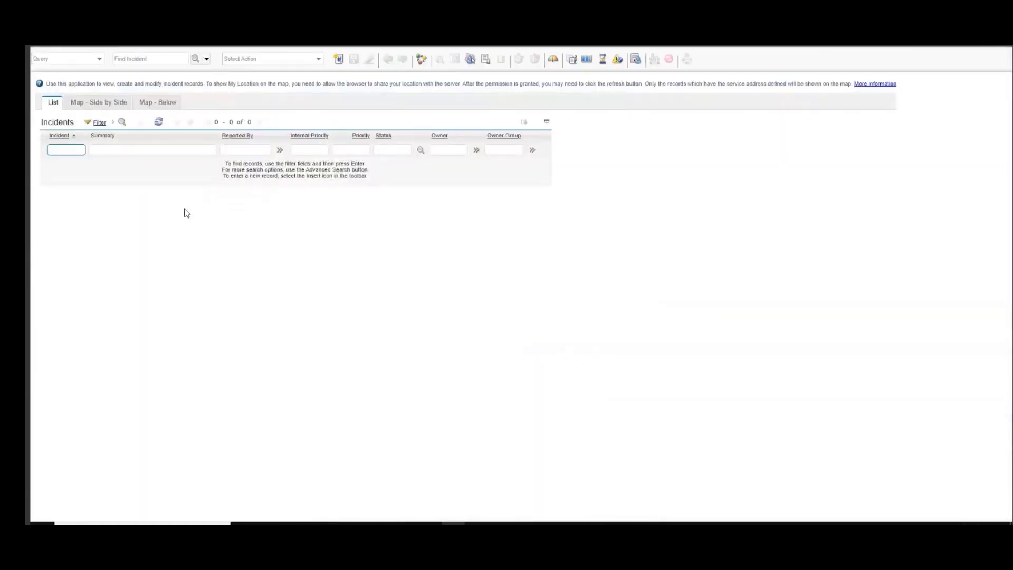
{"action": "left_click", "coordinate": [122, 122]}
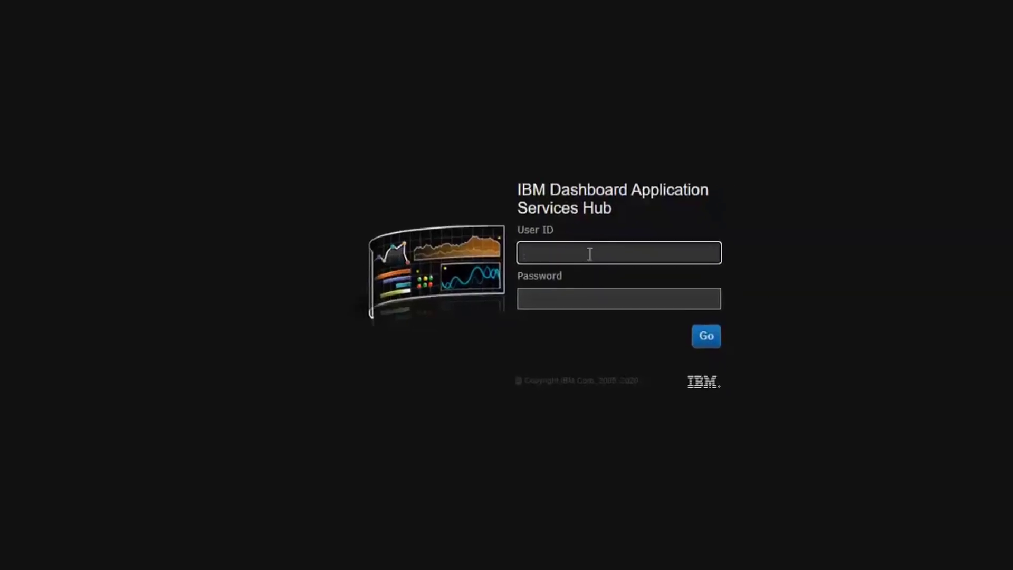
Sign in to IBM Dashboard Application Services Hub as ncoadmin with the account password and open the Event Viewer.
{"action": "left_click", "coordinate": [588, 251]}
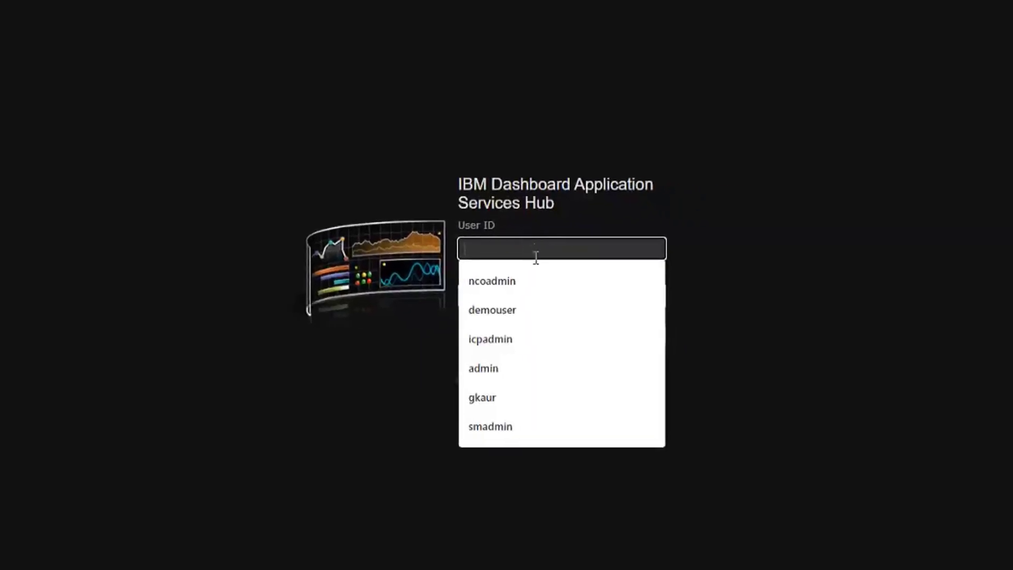
{"action": "left_click", "coordinate": [522, 282]}
{"action": "left_click", "coordinate": [536, 295]}
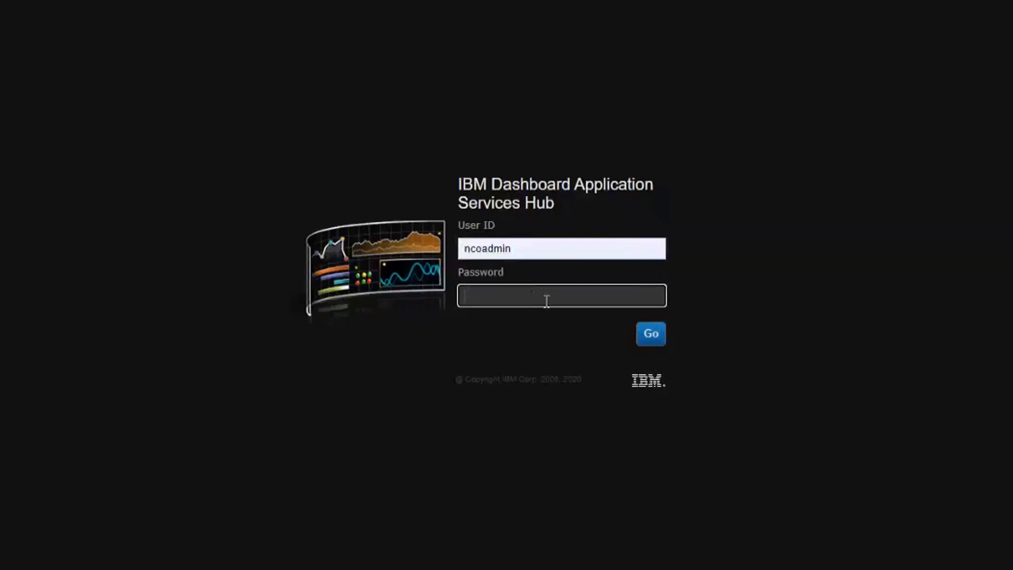
{"action": "key", "text": "Return"}
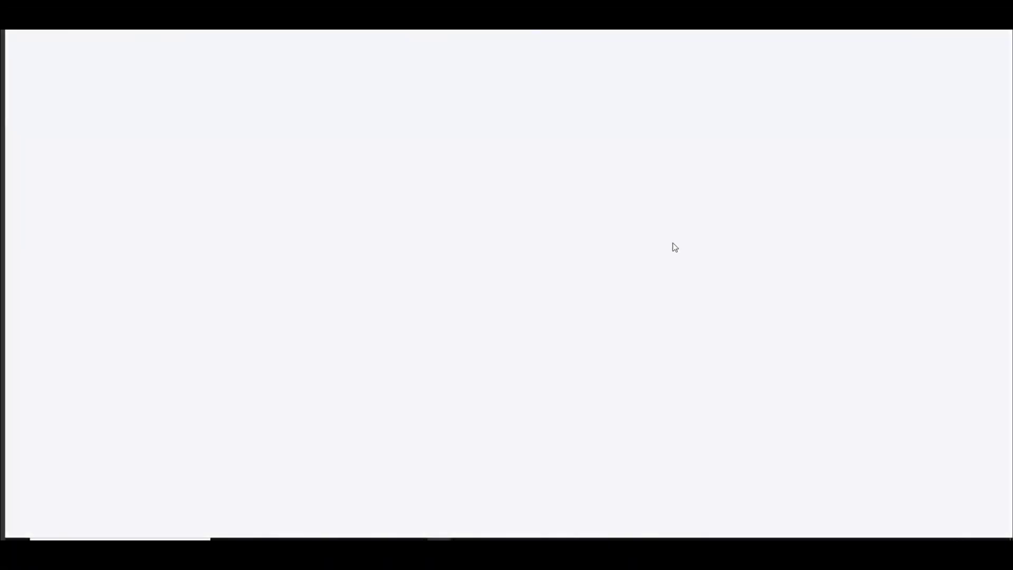
{"action": "left_click", "coordinate": [227, 42]}
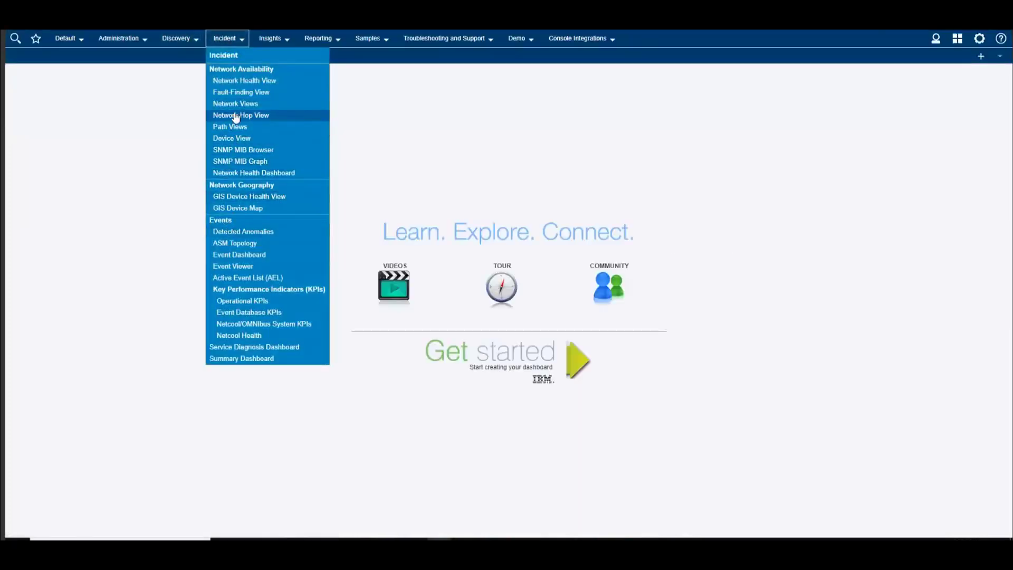
{"action": "left_click", "coordinate": [233, 266]}
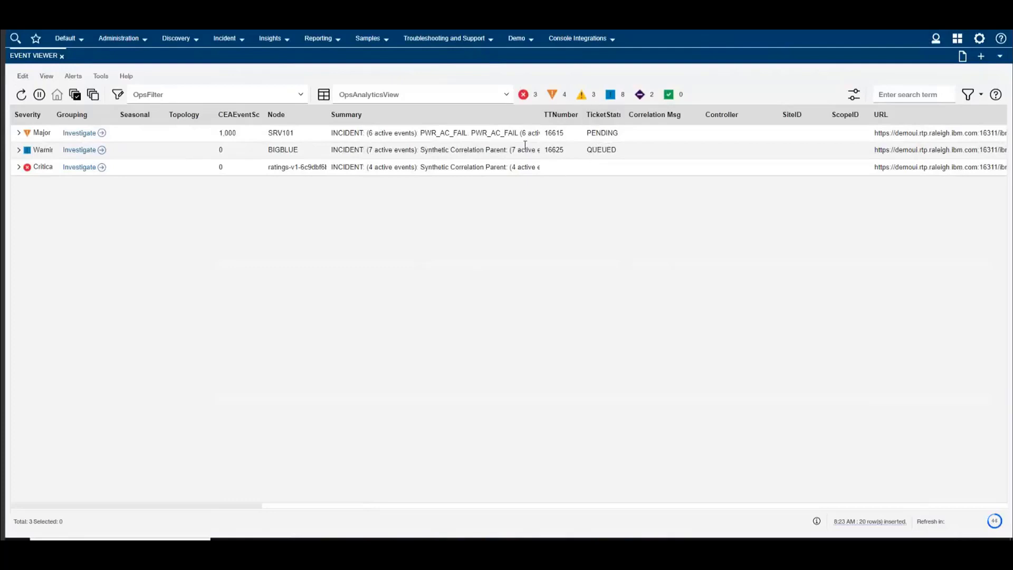
Examine the events grouped under the BIGBLUE, SRV101 and critical ratings incidents, leaving only the ratings group expanded.
{"action": "left_click", "coordinate": [19, 151]}
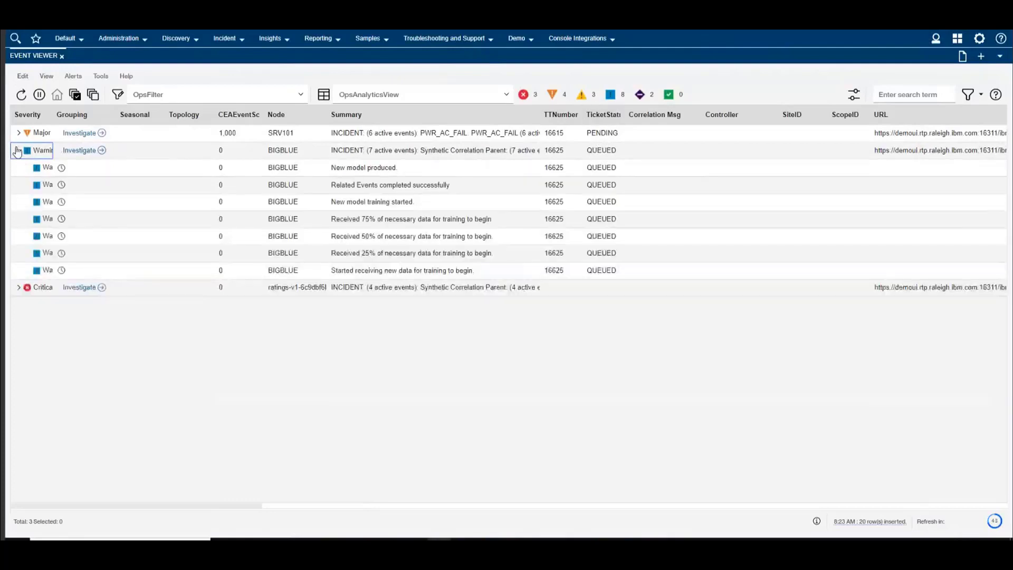
{"action": "left_click", "coordinate": [19, 133]}
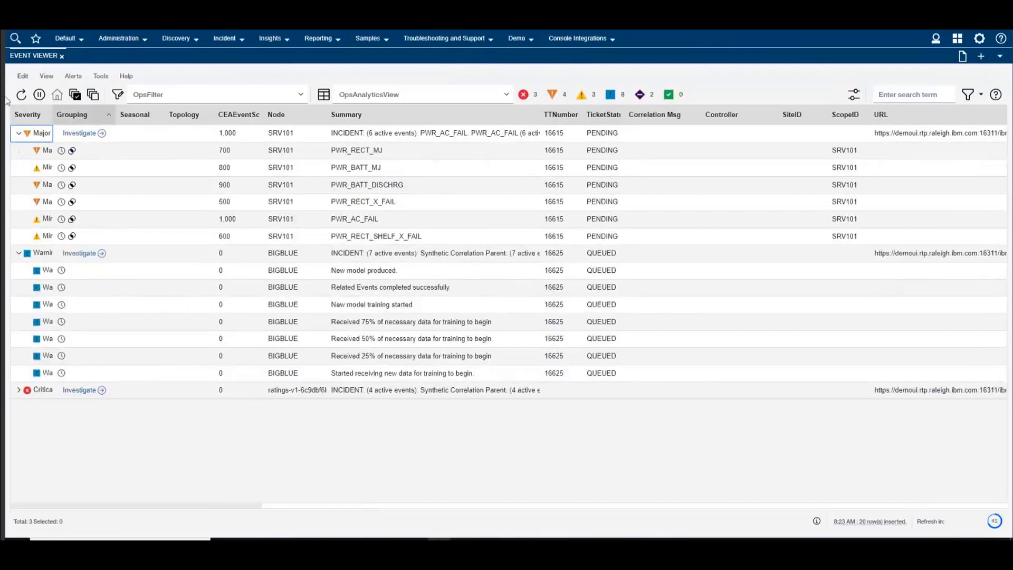
{"action": "left_click", "coordinate": [18, 133]}
{"action": "left_click", "coordinate": [19, 150]}
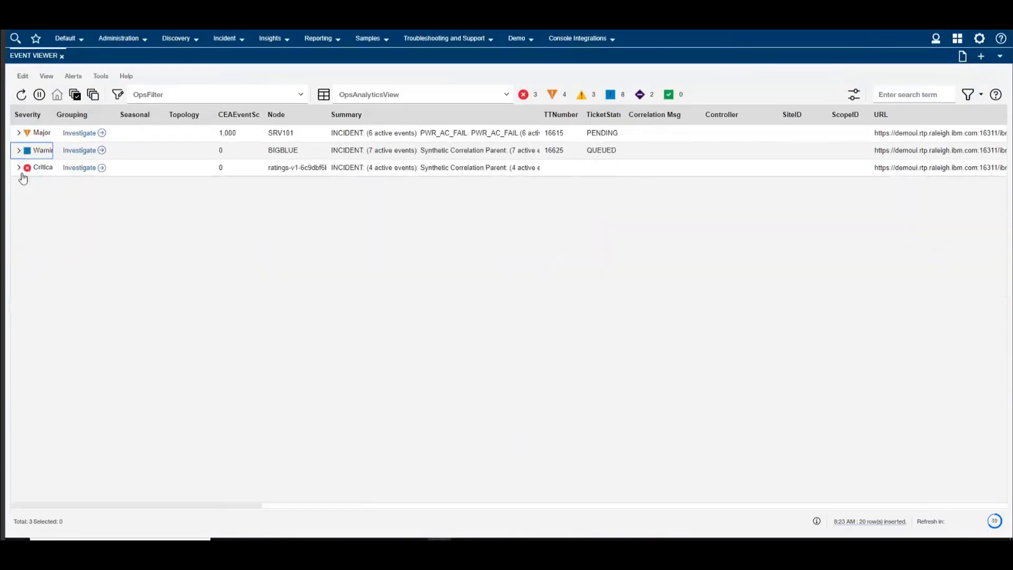
{"action": "left_click", "coordinate": [19, 168]}
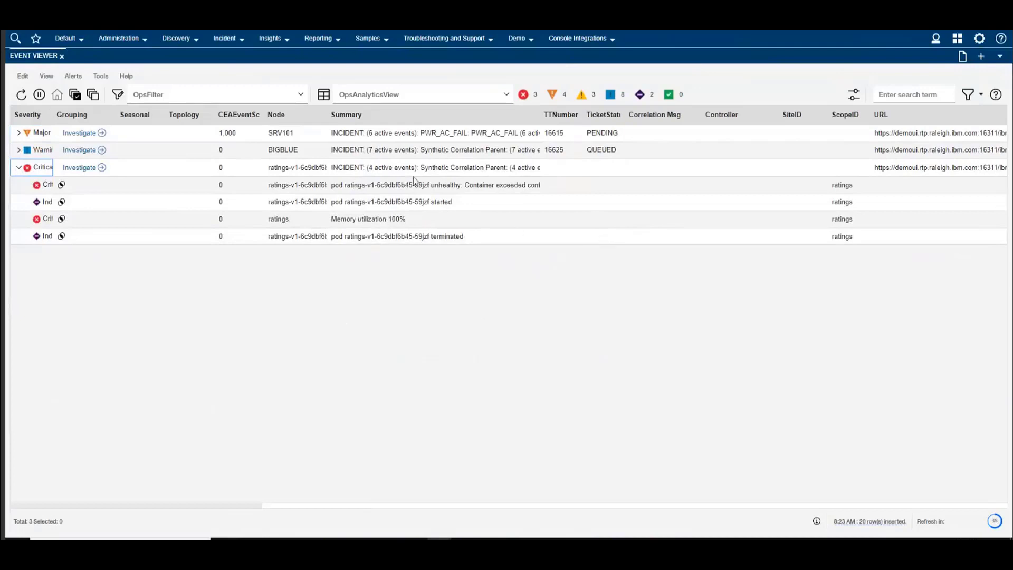
Log an ICD ticket for the critical ratings parent incident with the LogICDTicket tool.
{"action": "left_click", "coordinate": [436, 168]}
{"action": "right_click", "coordinate": [445, 167]}
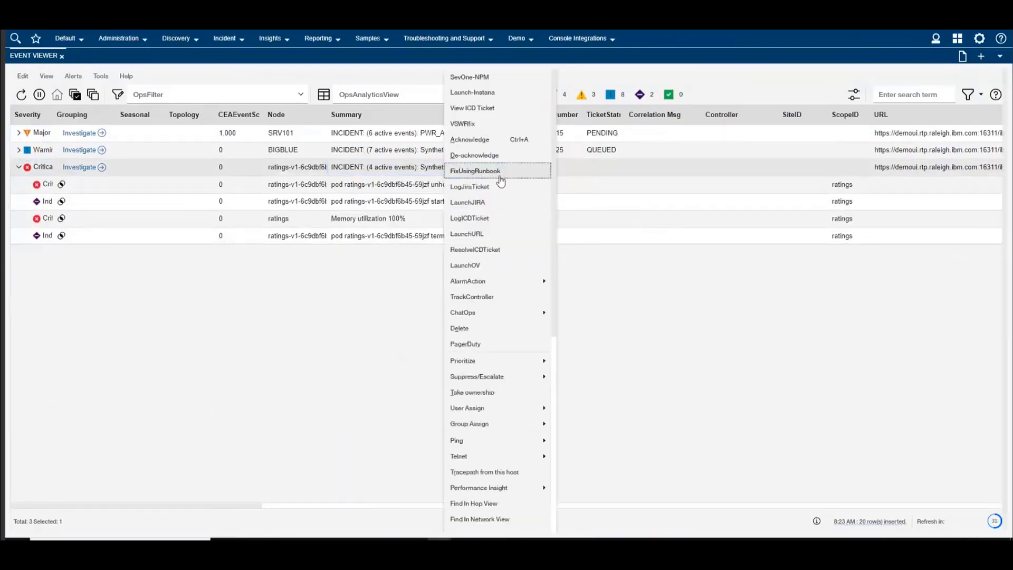
{"action": "scroll", "coordinate": [501, 182], "scroll_direction": "down", "scroll_amount": 1}
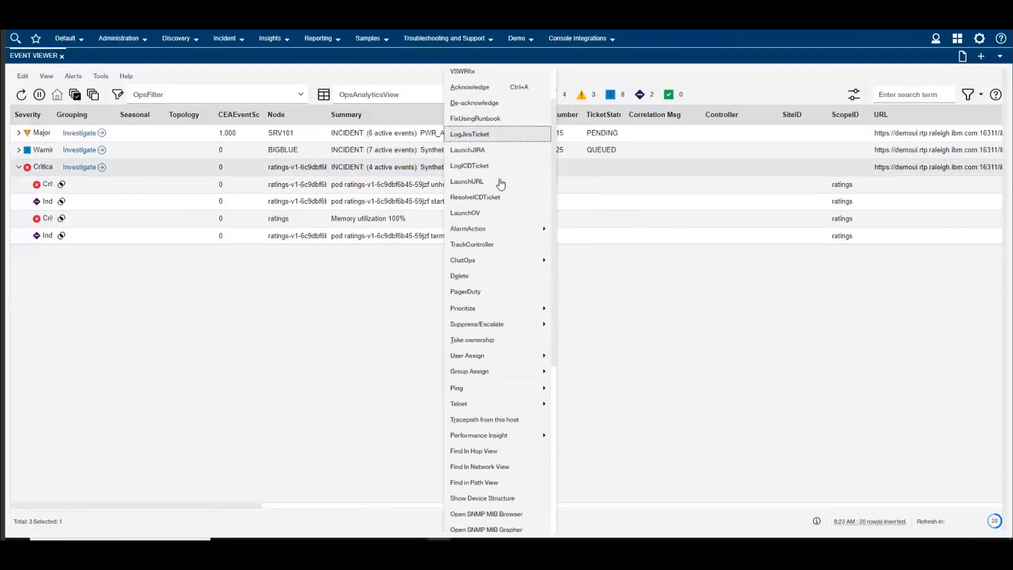
{"action": "scroll", "coordinate": [501, 182], "scroll_direction": "up", "scroll_amount": 1}
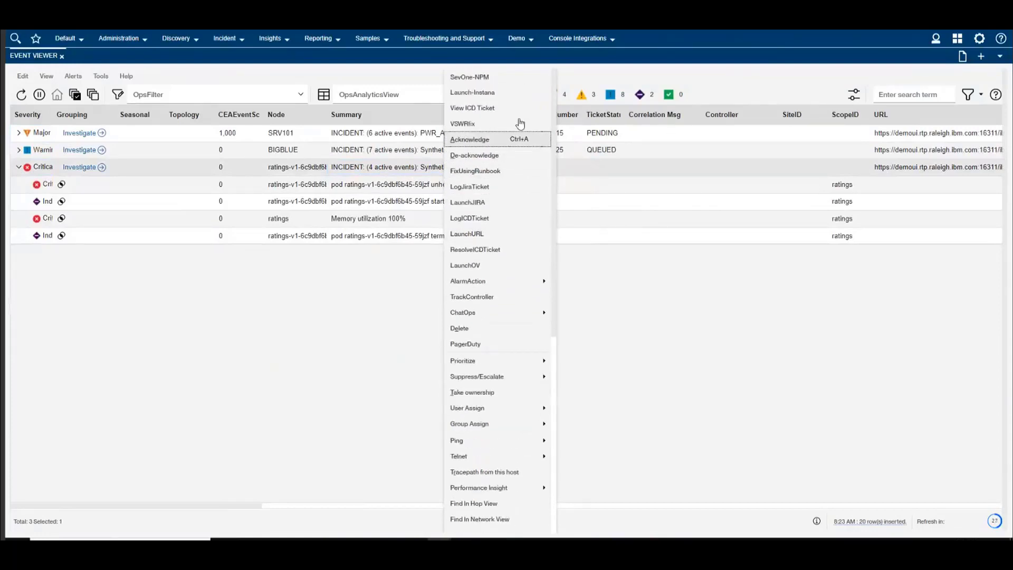
{"action": "left_click", "coordinate": [474, 221]}
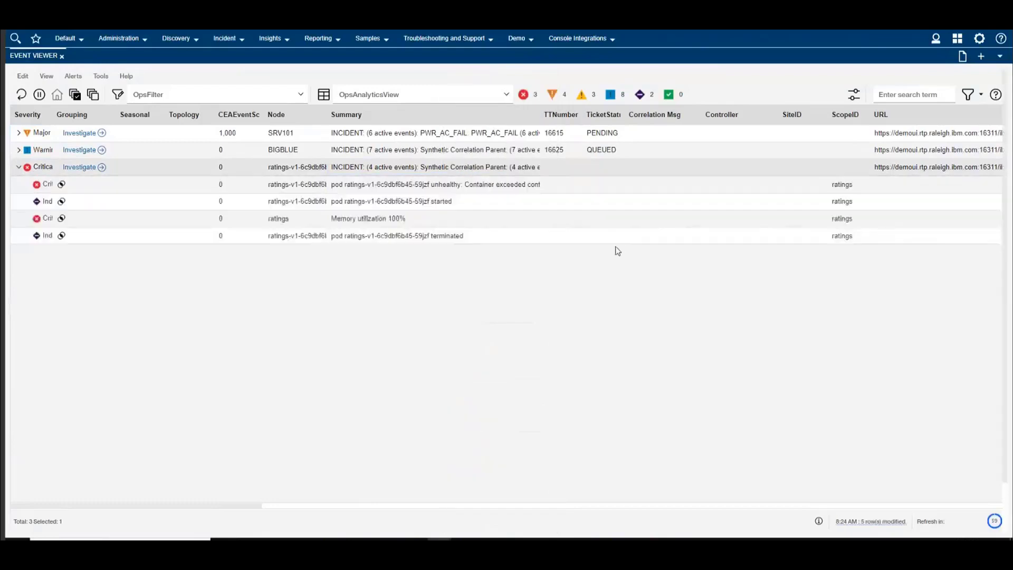
{"action": "right_click", "coordinate": [467, 151]}
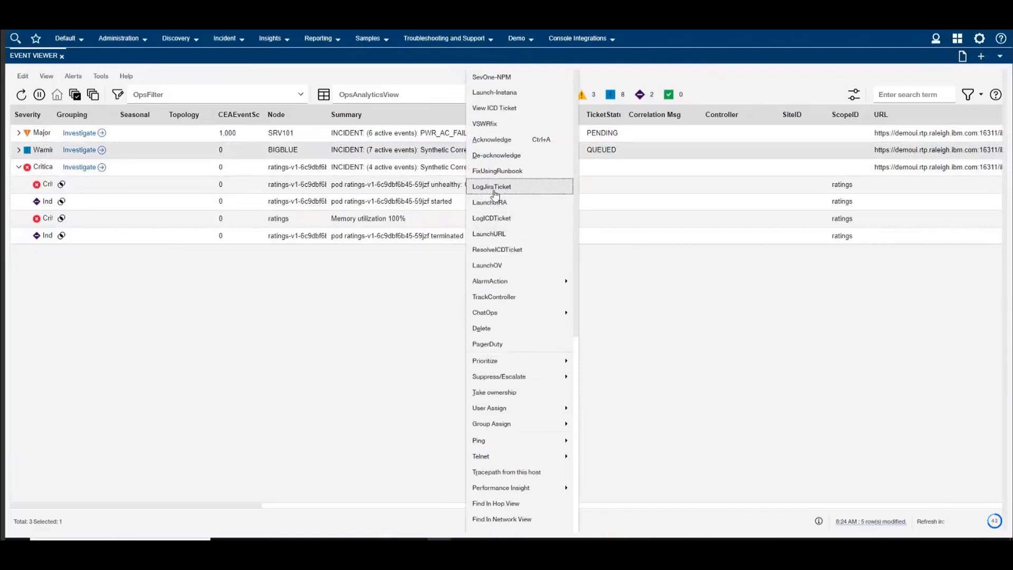
{"action": "scroll", "coordinate": [544, 332], "scroll_direction": "down", "scroll_amount": 2}
{"action": "scroll", "coordinate": [550, 326], "scroll_direction": "up", "scroll_amount": 2}
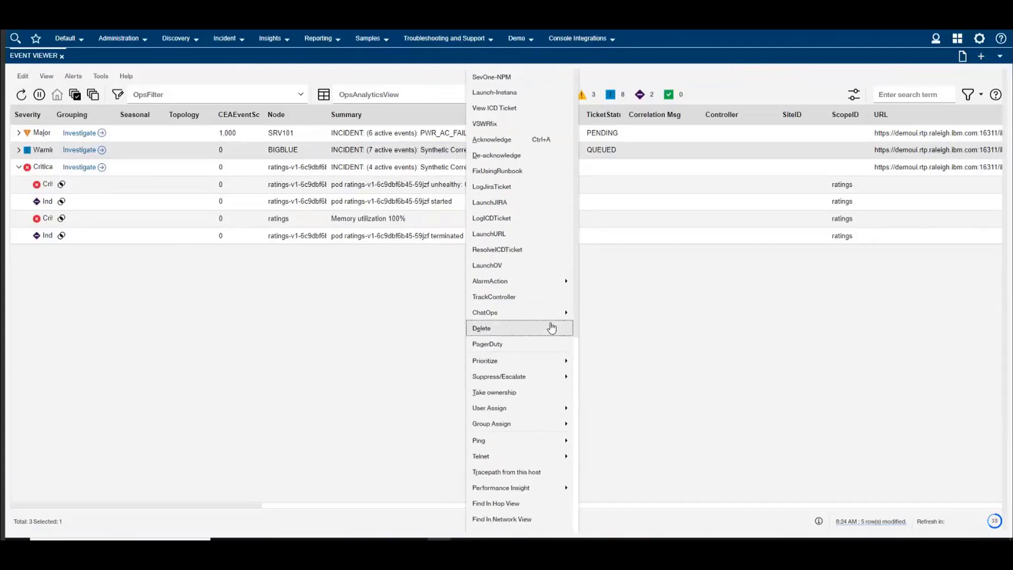
{"action": "left_click", "coordinate": [648, 334]}
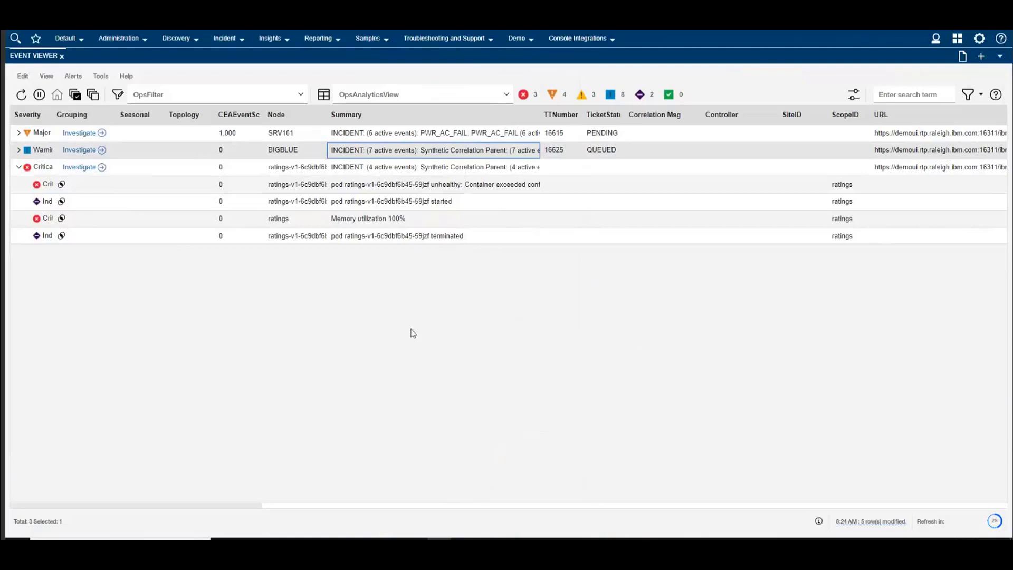
Refresh the event list and view the ICD ticket of the critical ratings parent incident.
{"action": "left_click", "coordinate": [22, 94]}
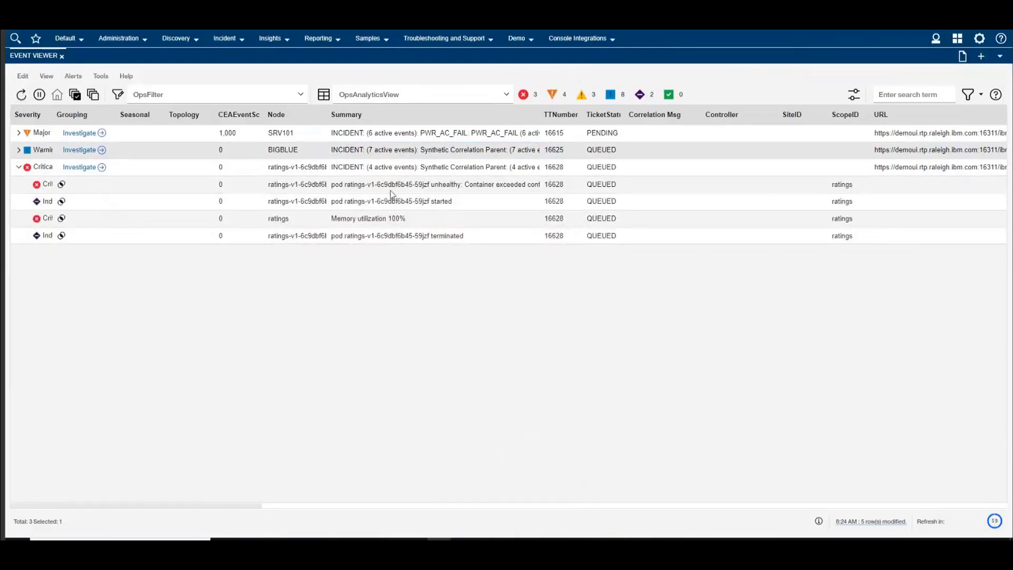
{"action": "left_click", "coordinate": [551, 168]}
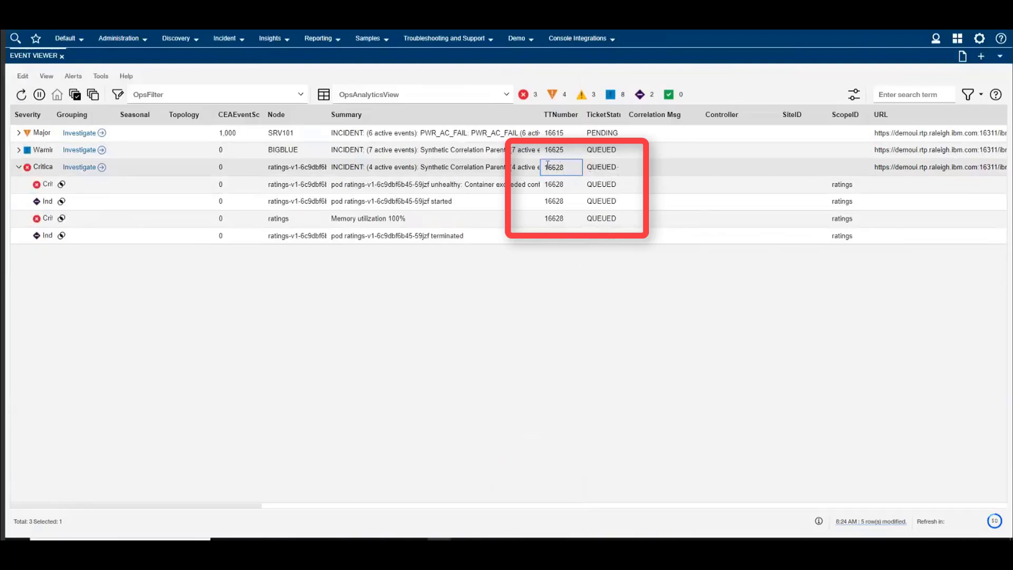
{"action": "right_click", "coordinate": [566, 172]}
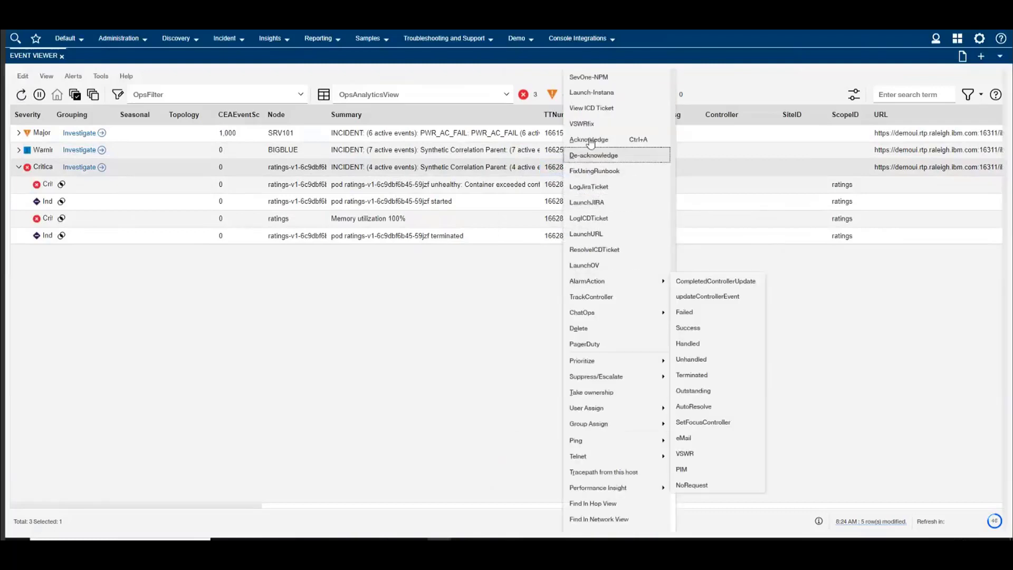
{"action": "left_click", "coordinate": [590, 108]}
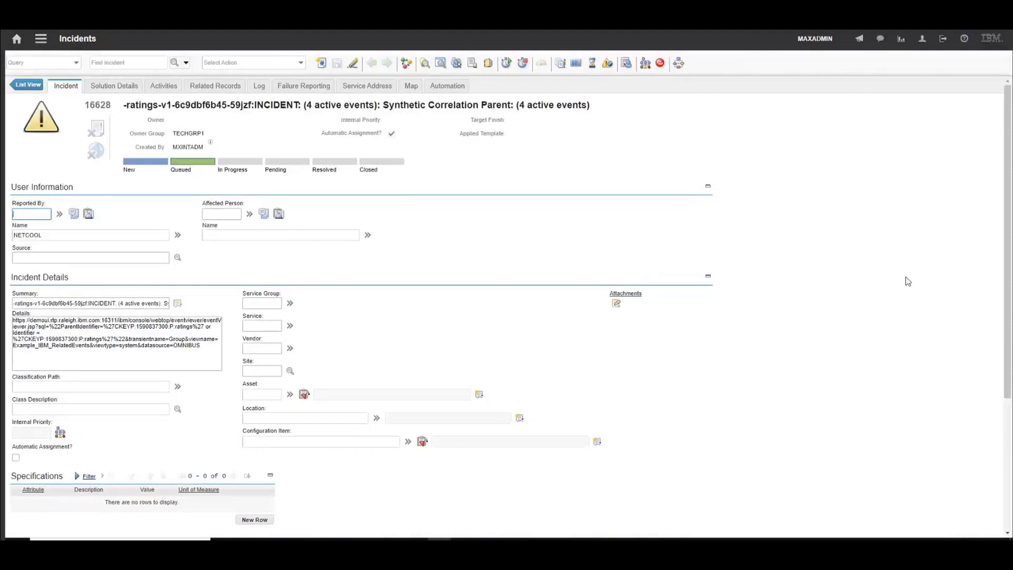
Copy the event viewer link from the incident's Details, open it in the browser and expand the critical ratings parent event.
{"action": "scroll", "coordinate": [929, 283], "scroll_direction": "down", "scroll_amount": 2}
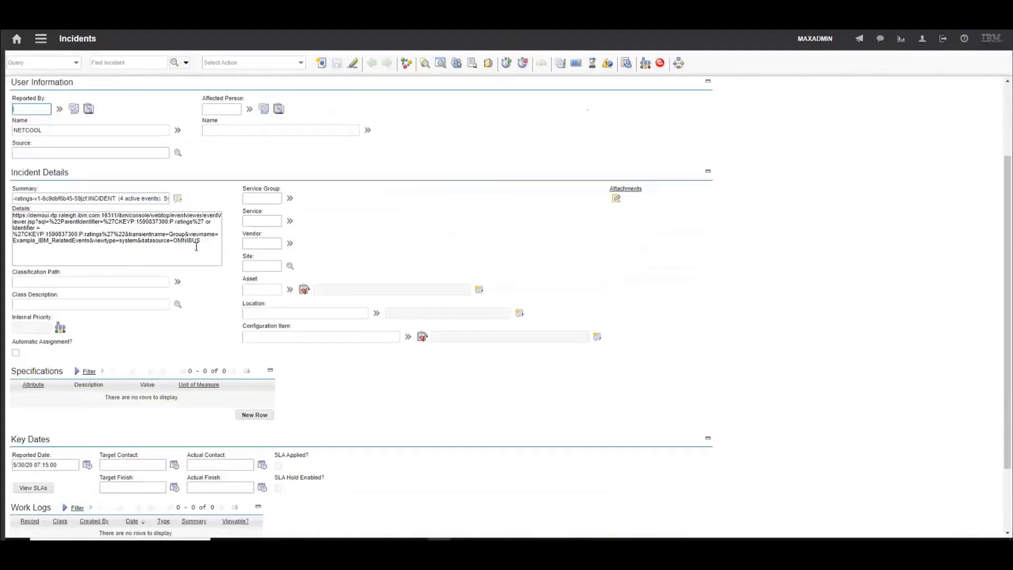
{"action": "left_click_drag", "start_coordinate": [201, 241], "coordinate": [9, 217]}
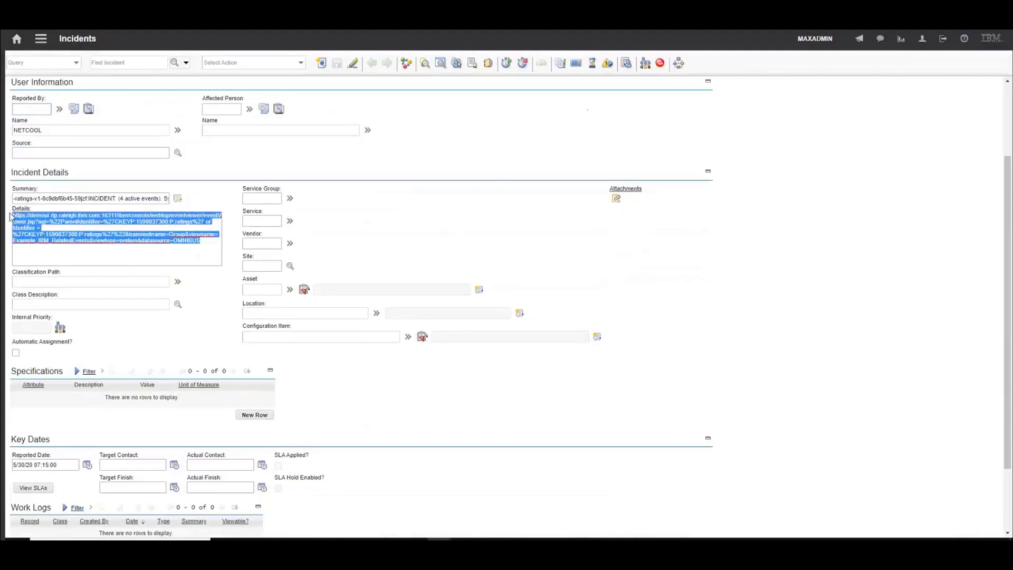
{"action": "right_click", "coordinate": [17, 220]}
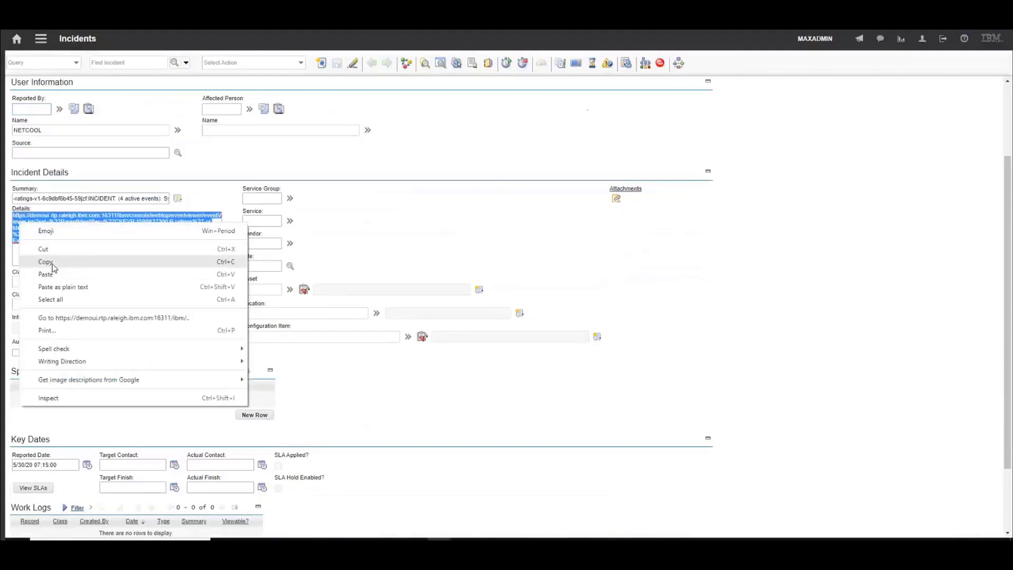
{"action": "left_click", "coordinate": [51, 264]}
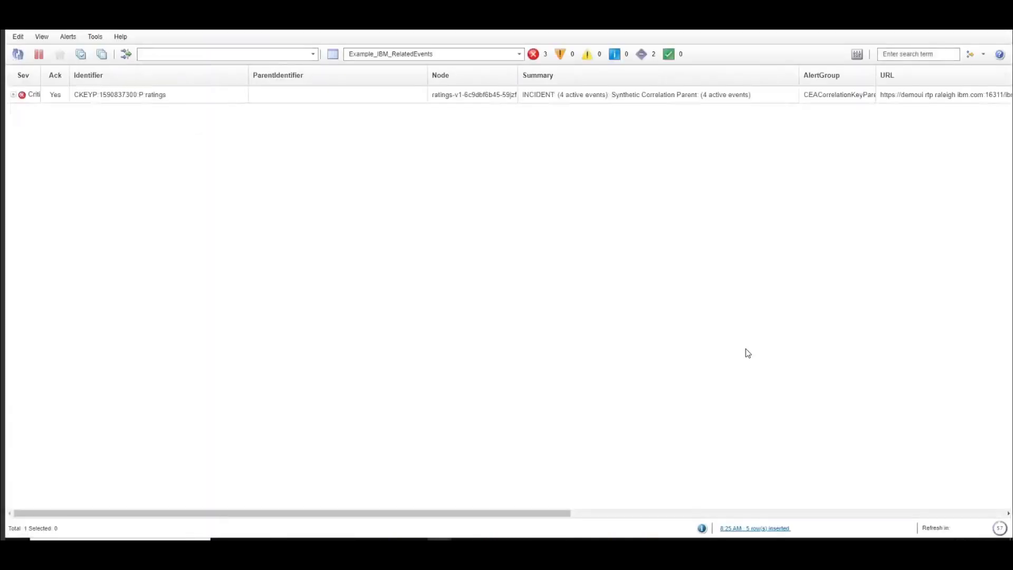
{"action": "left_click", "coordinate": [13, 95]}
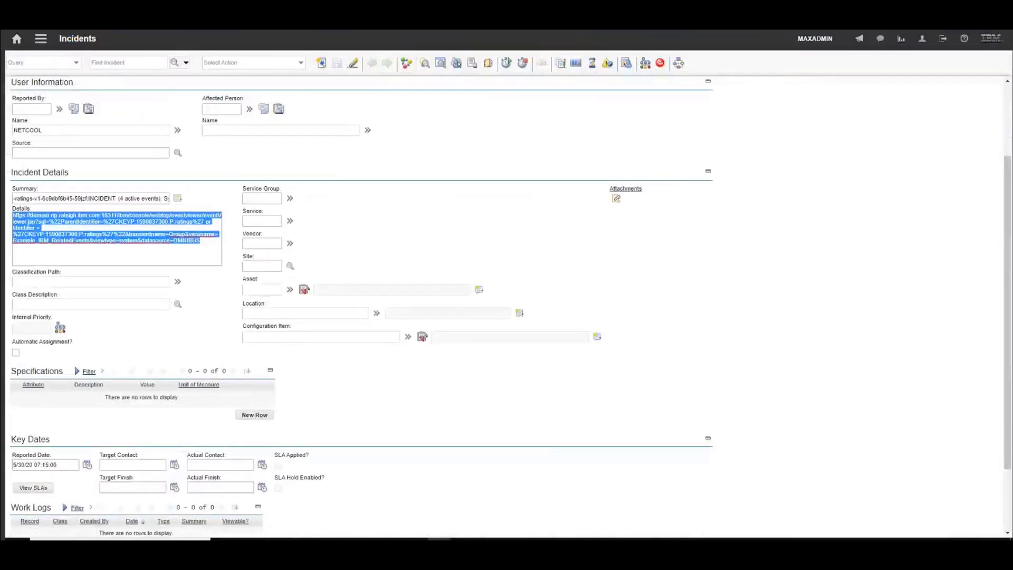
Return to the ratings incident in ICD and change its status to In Progress with a memo starting "This is".
{"action": "left_click", "coordinate": [752, 321]}
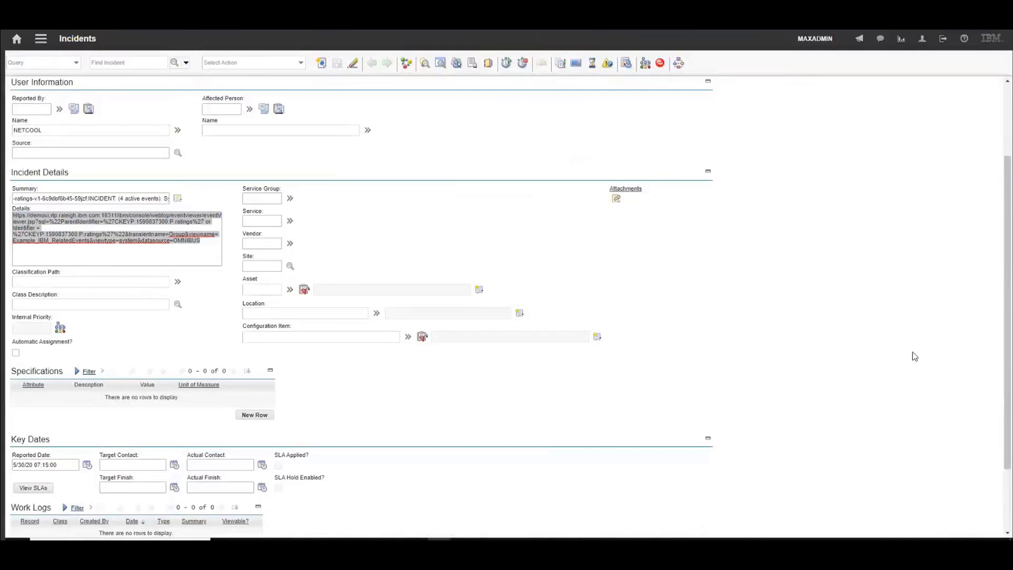
{"action": "scroll", "coordinate": [915, 357], "scroll_direction": "up", "scroll_amount": 2}
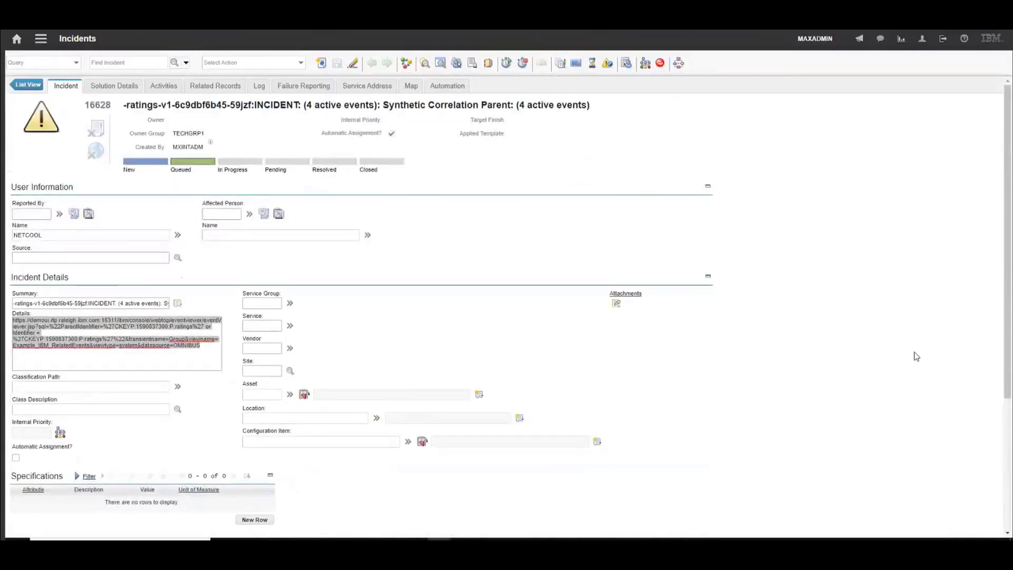
{"action": "scroll", "coordinate": [916, 357], "scroll_direction": "down", "scroll_amount": 1}
{"action": "scroll", "coordinate": [917, 357], "scroll_direction": "down", "scroll_amount": 3}
{"action": "scroll", "coordinate": [917, 357], "scroll_direction": "up", "scroll_amount": 4}
{"action": "left_click", "coordinate": [406, 65]}
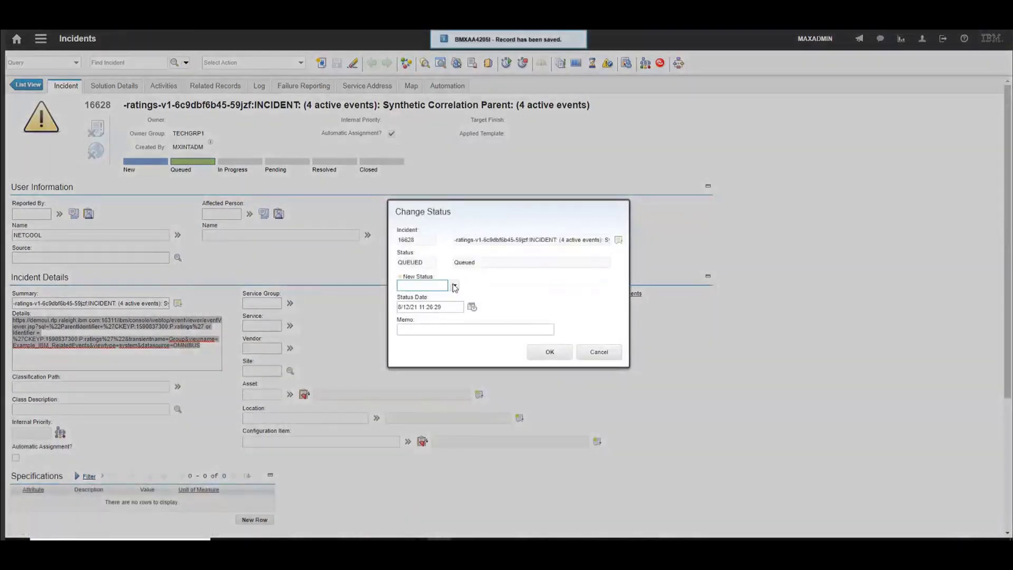
{"action": "left_click", "coordinate": [452, 284]}
{"action": "left_click", "coordinate": [415, 305]}
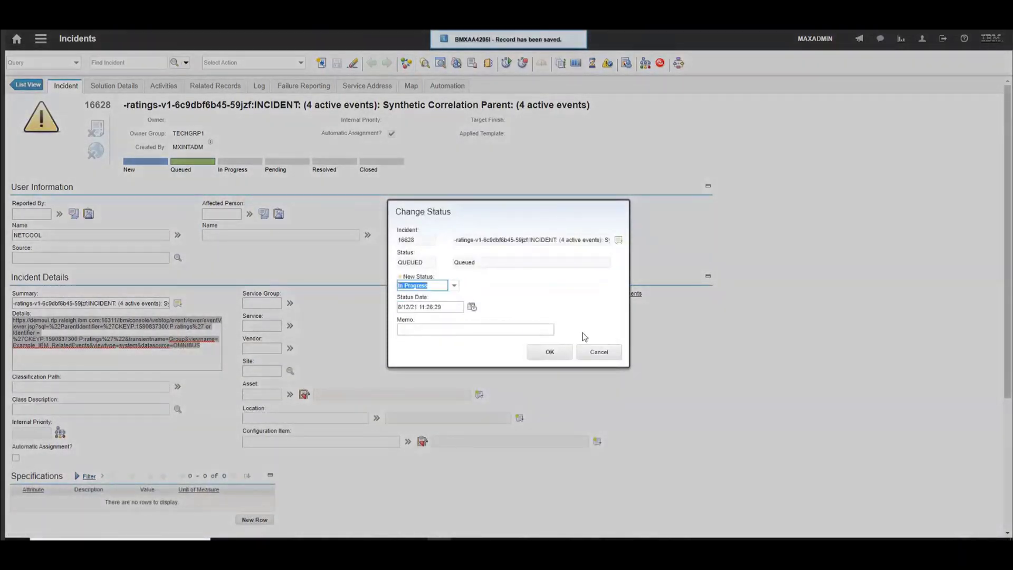
{"action": "left_click", "coordinate": [469, 329]}
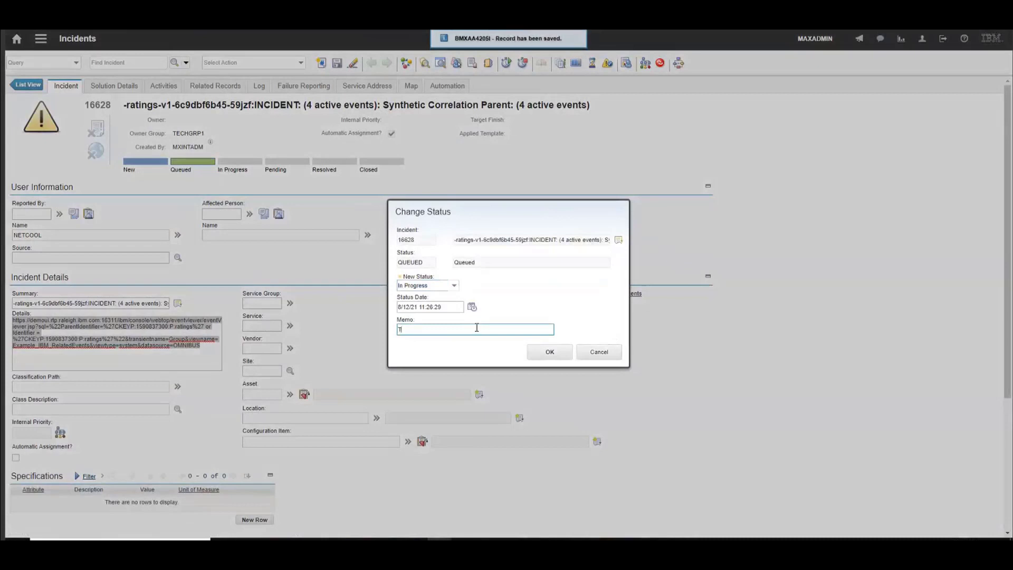
{"action": "type", "text": "This is"}
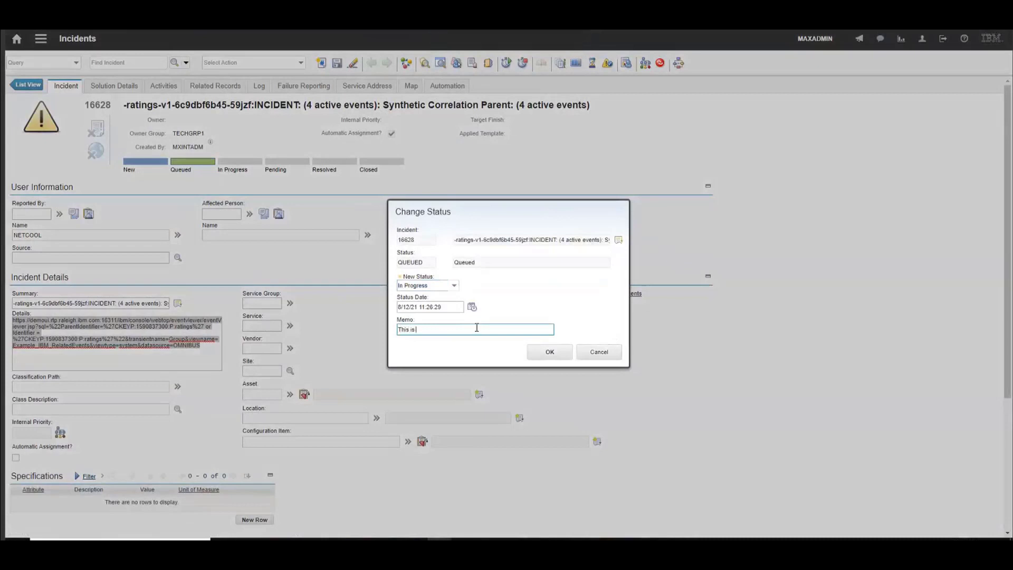
{"action": "key", "text": "Return"}
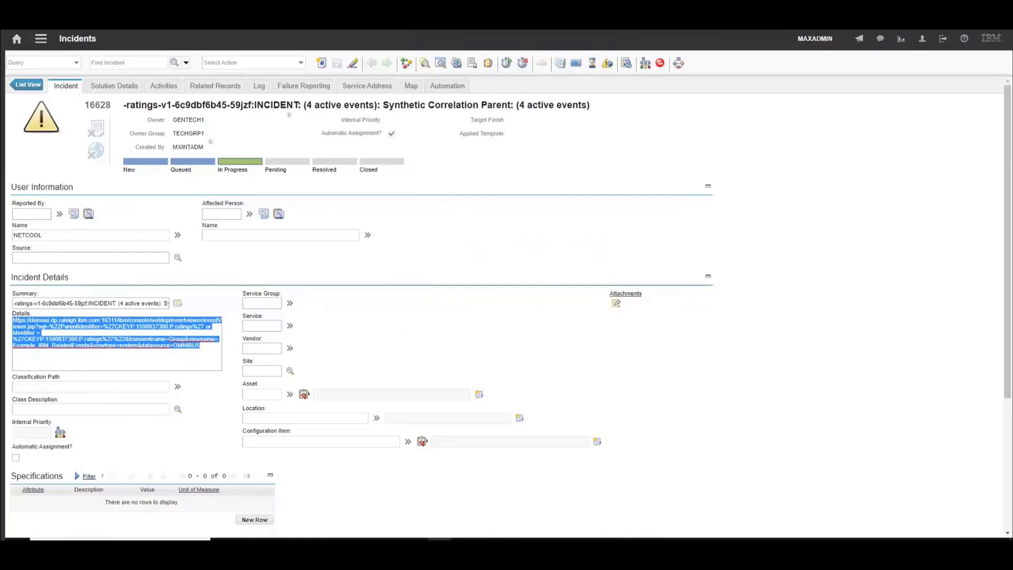
Switch back to the Event Viewer and refresh the event list to check the ratings incident's ticket status.
{"action": "key", "text": "alt+Tab"}
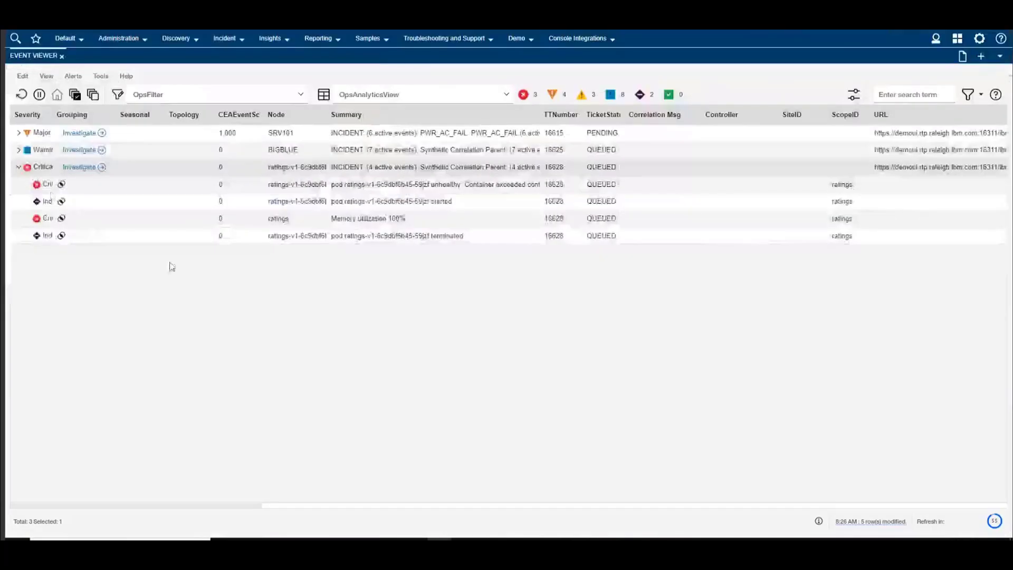
{"action": "left_click", "coordinate": [19, 97]}
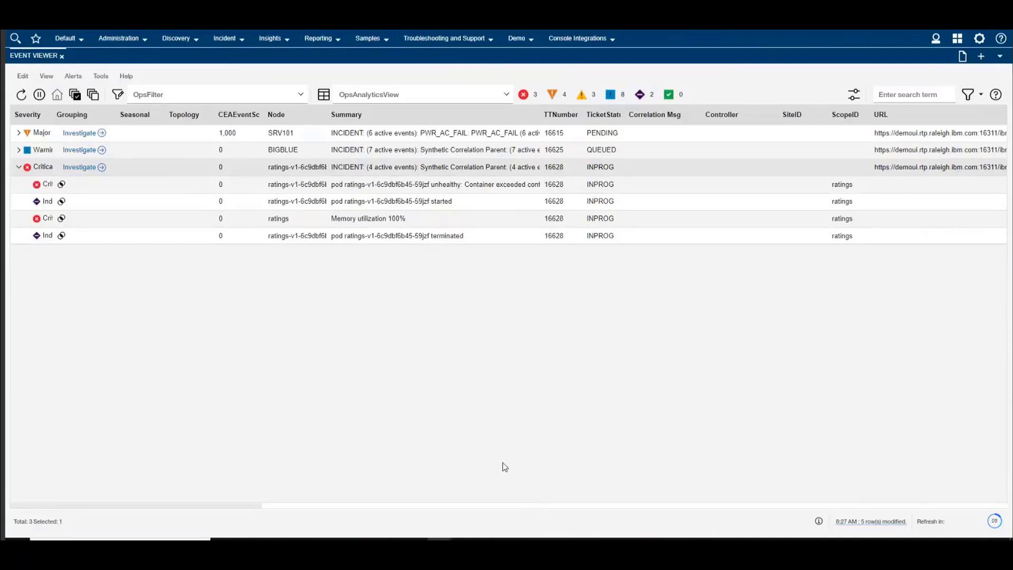
{"action": "left_click", "coordinate": [494, 430]}
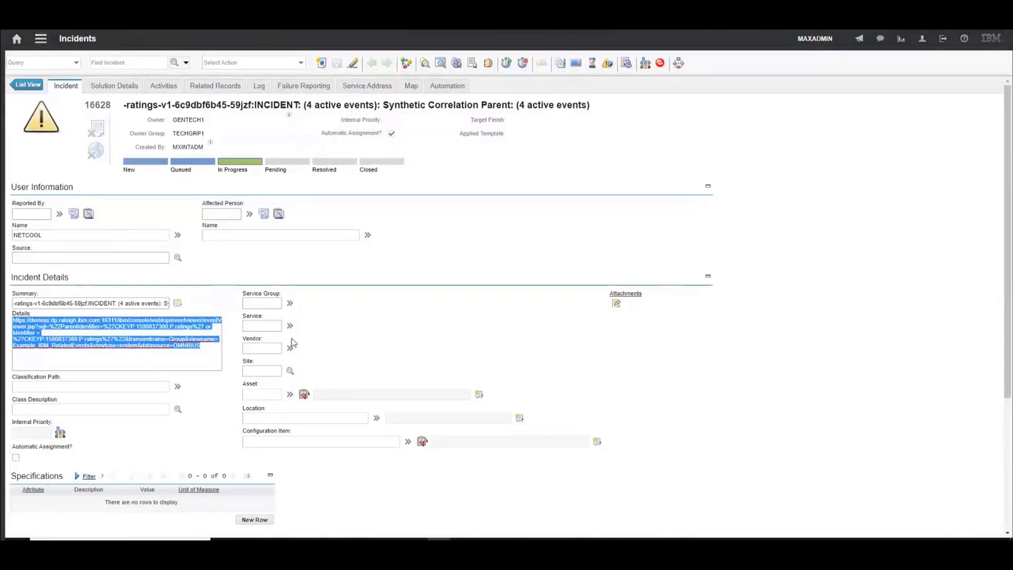
Go back to the ICD incident record and open the Changes application.
{"action": "left_click", "coordinate": [40, 38]}
{"action": "mouse_move", "coordinate": [63, 262]}
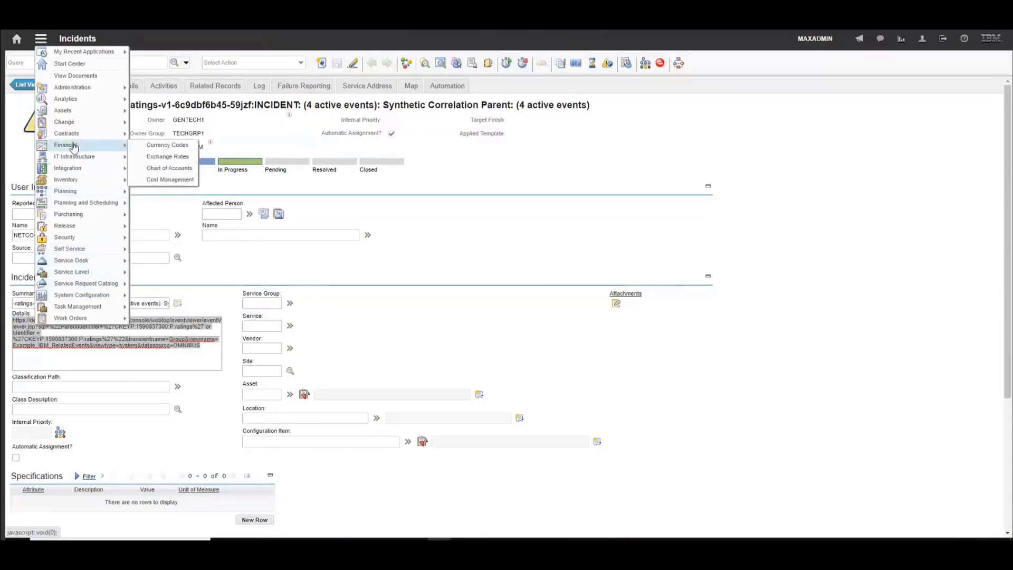
{"action": "mouse_move", "coordinate": [63, 124]}
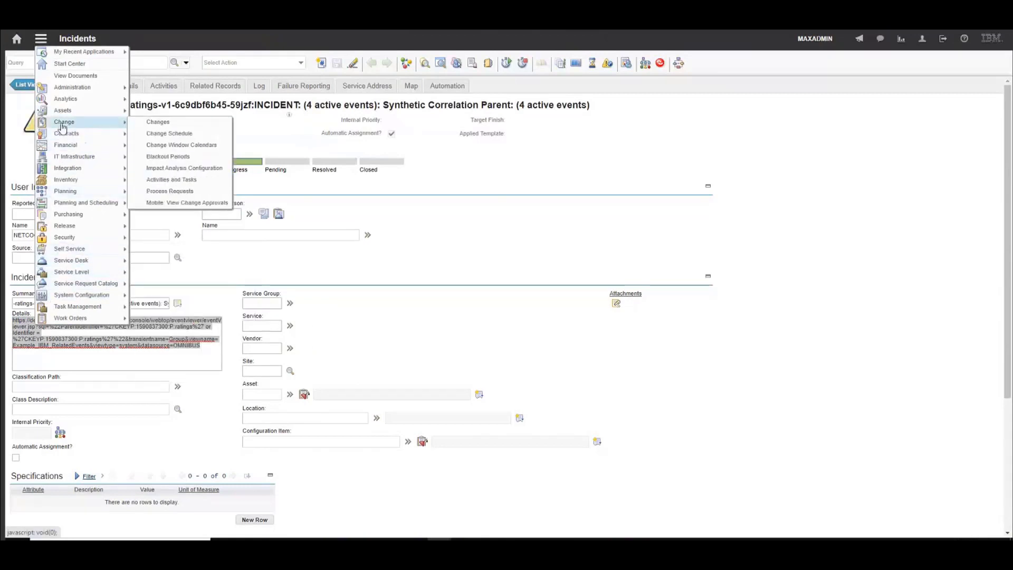
{"action": "left_click", "coordinate": [151, 125]}
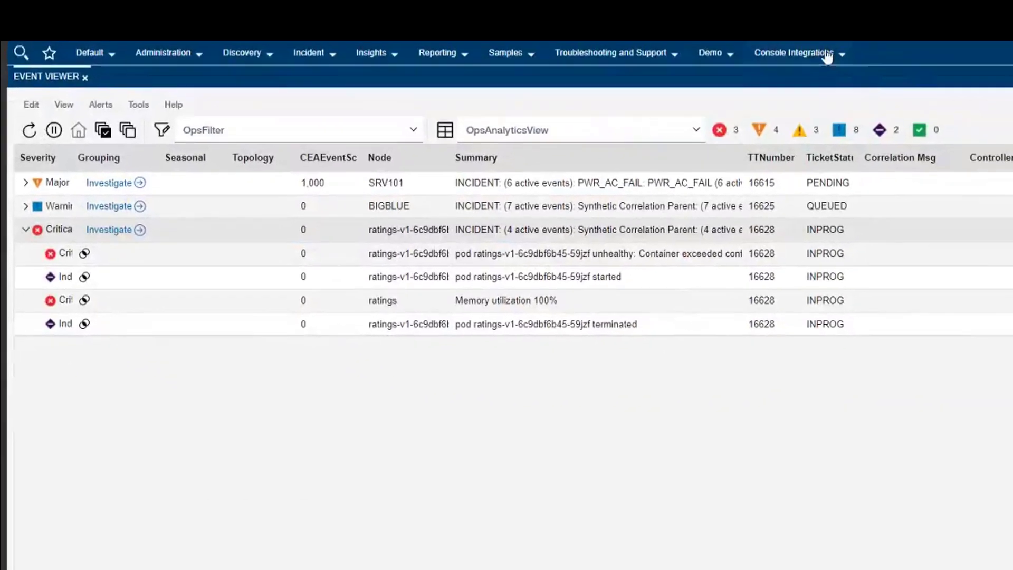
Open Netcool/Impact from Dashboard Application Services Hub and examine the Changes data type configuration under the MAXIMO data source.
{"action": "left_click", "coordinate": [827, 57]}
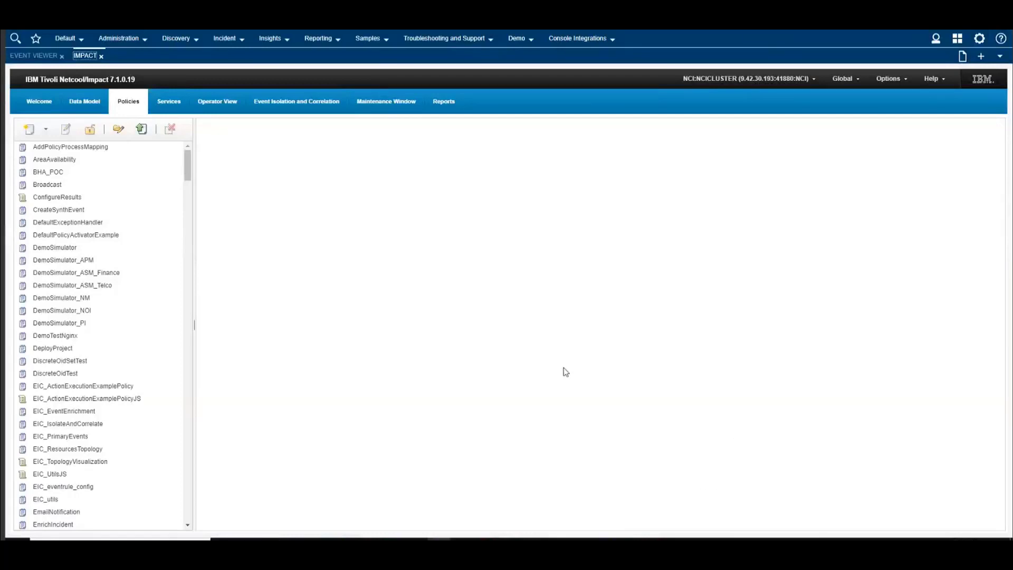
{"action": "left_click", "coordinate": [88, 102]}
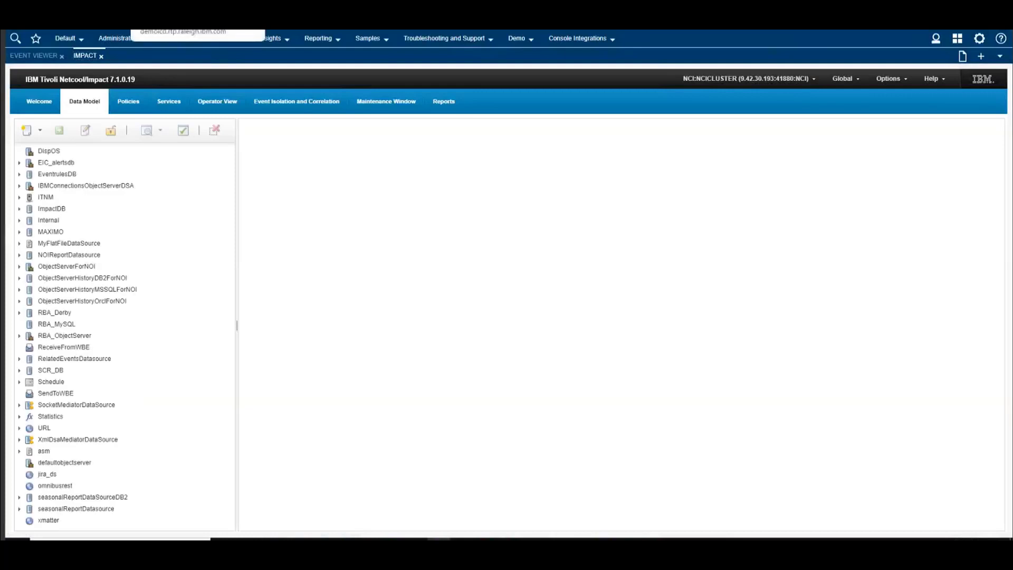
{"action": "left_click", "coordinate": [19, 232]}
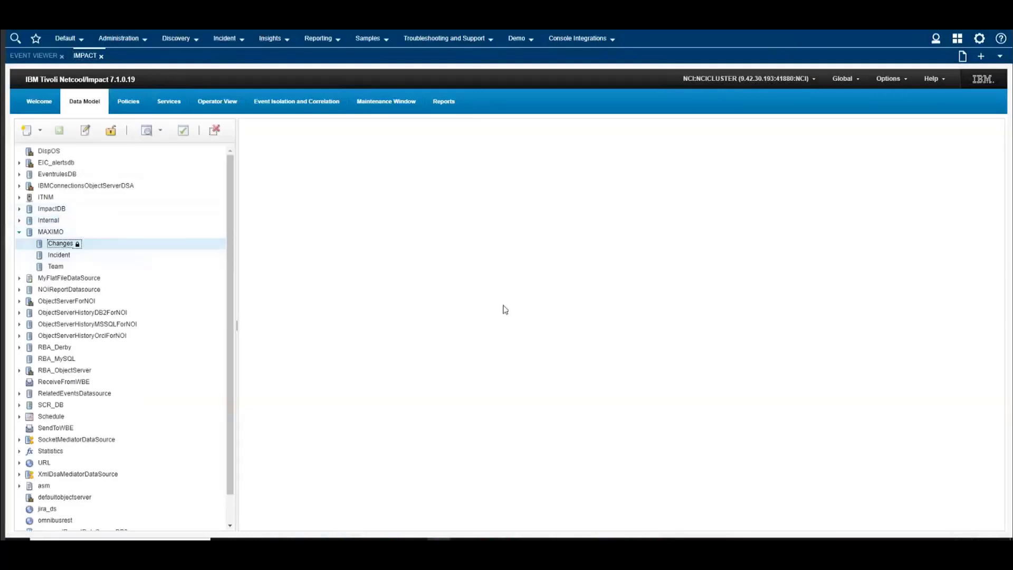
{"action": "double_click", "coordinate": [58, 245]}
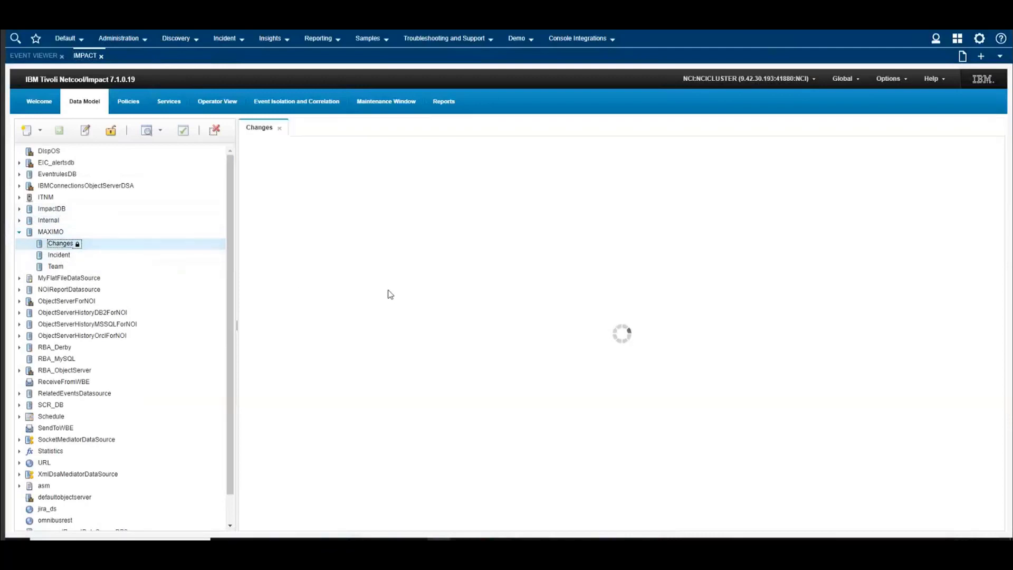
{"action": "scroll", "coordinate": [391, 317], "scroll_direction": "down", "scroll_amount": 2}
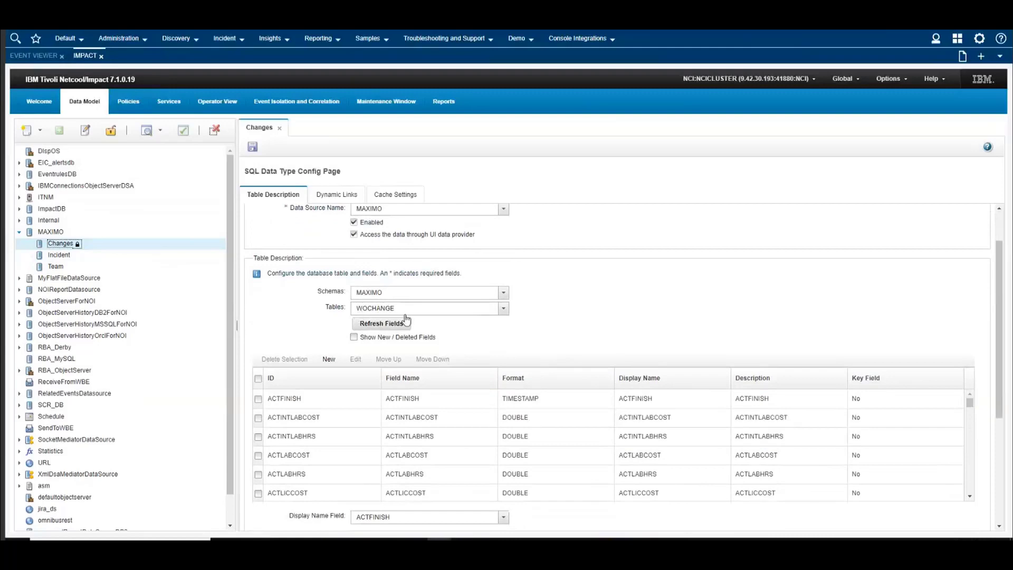
{"action": "scroll", "coordinate": [678, 354], "scroll_direction": "down", "scroll_amount": 4}
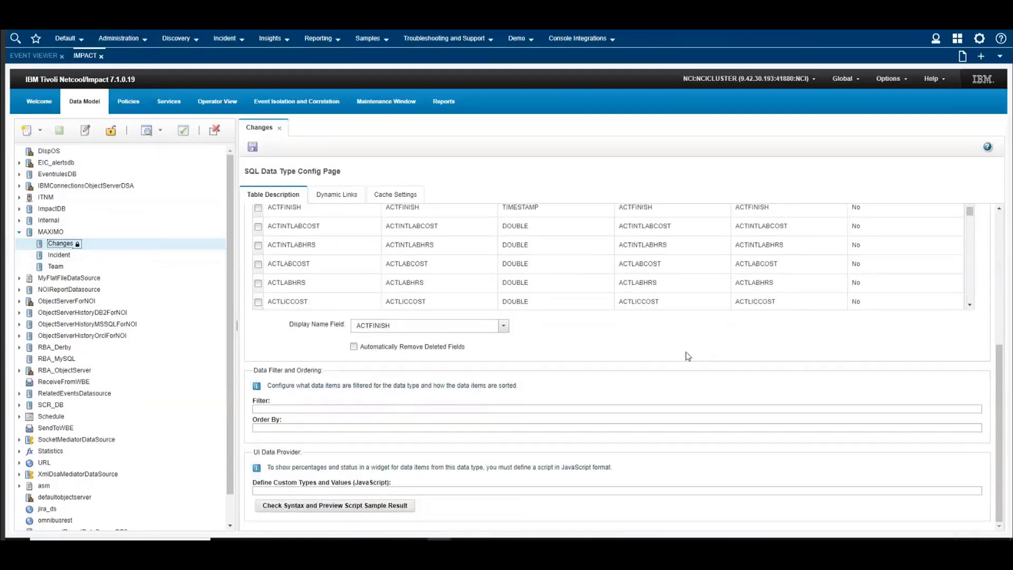
{"action": "scroll", "coordinate": [689, 356], "scroll_direction": "up", "scroll_amount": 5}
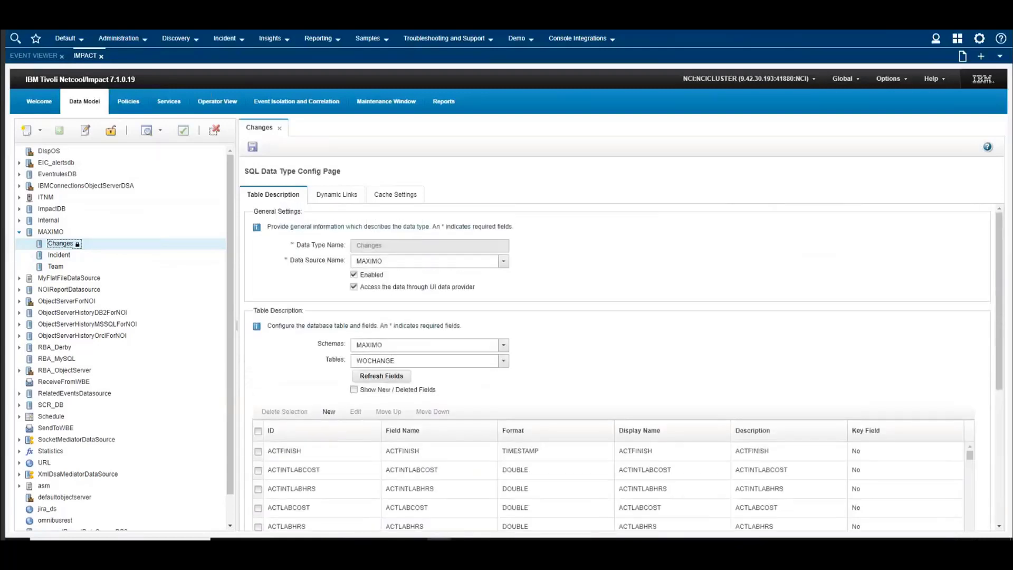
Open the ICD_Changes_Mocked and ICD_Changes_Portlet policies and examine the latter's getByFilter call and its insert into IMPACT.MM_WINDOWS.
{"action": "left_click", "coordinate": [129, 103]}
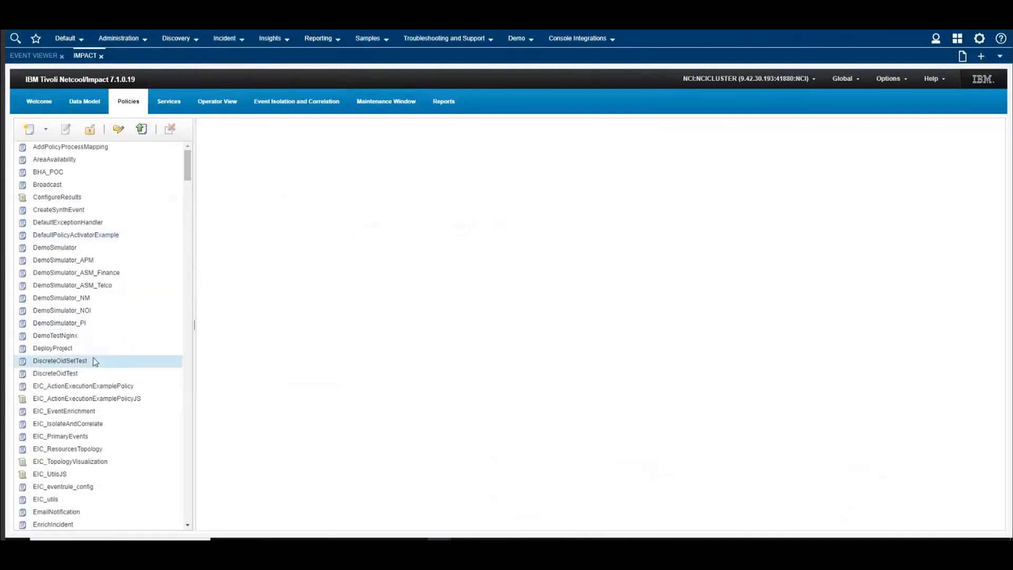
{"action": "scroll", "coordinate": [109, 268], "scroll_direction": "down", "scroll_amount": 3}
{"action": "scroll", "coordinate": [111, 272], "scroll_direction": "down", "scroll_amount": 7}
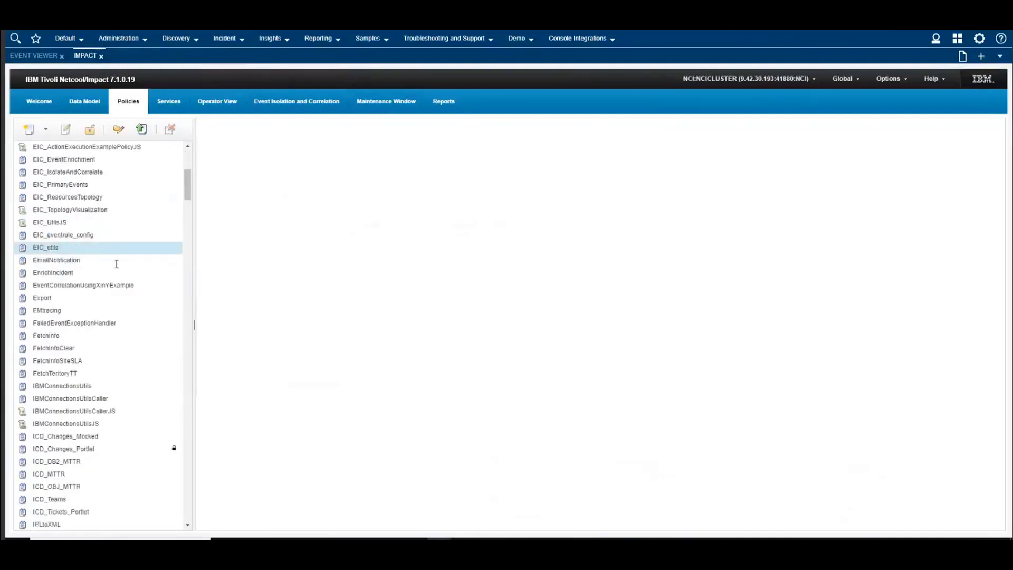
{"action": "double_click", "coordinate": [52, 416]}
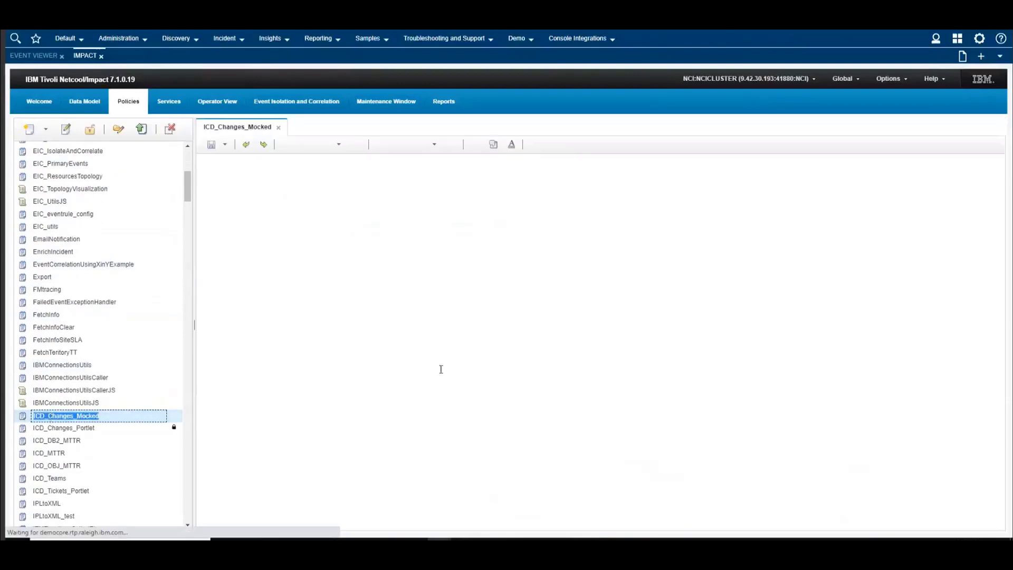
{"action": "double_click", "coordinate": [63, 428]}
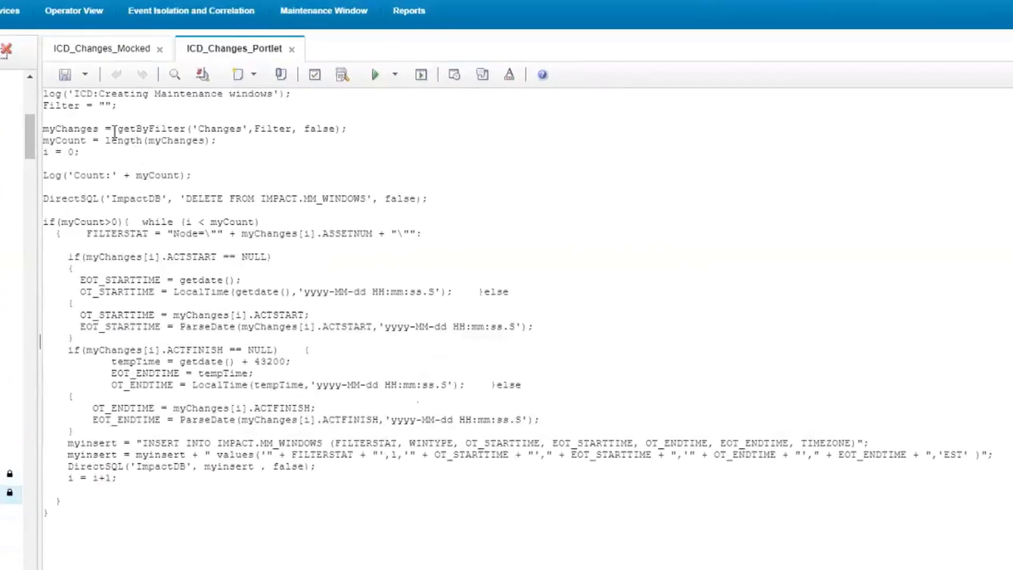
{"action": "left_click_drag", "start_coordinate": [115, 132], "coordinate": [368, 132]}
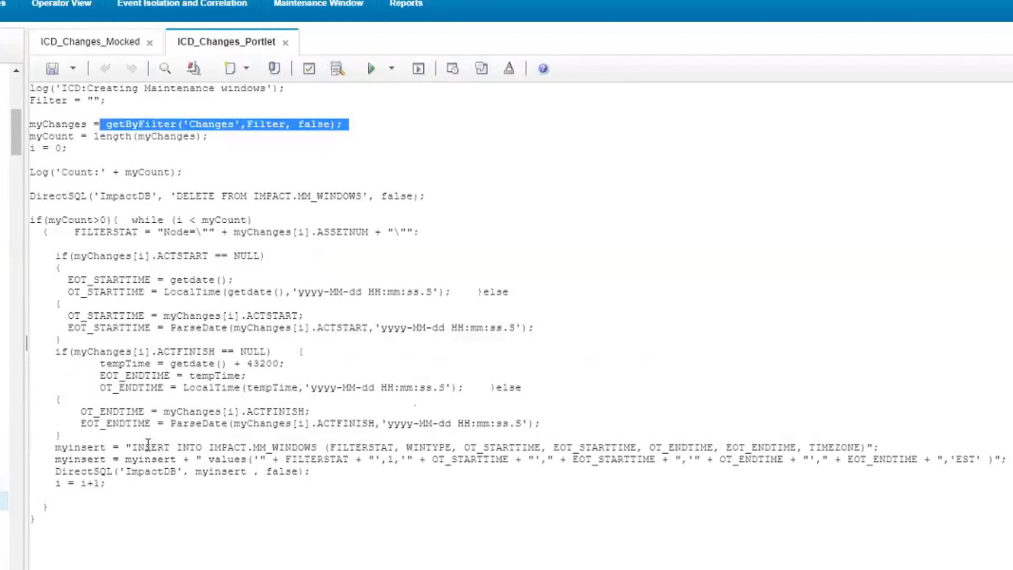
{"action": "left_click_drag", "start_coordinate": [114, 447], "coordinate": [310, 471]}
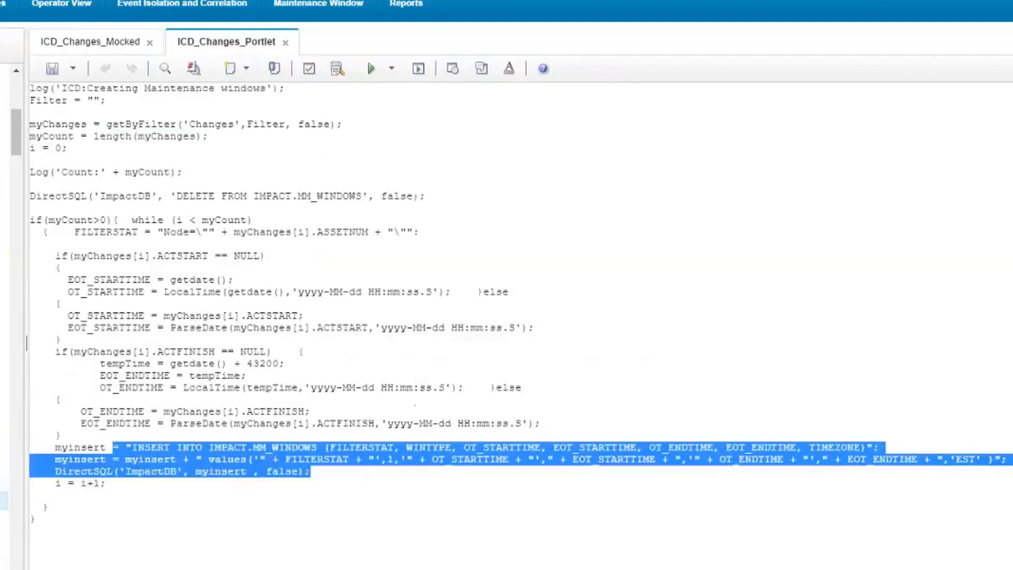
{"action": "left_click", "coordinate": [1009, 515]}
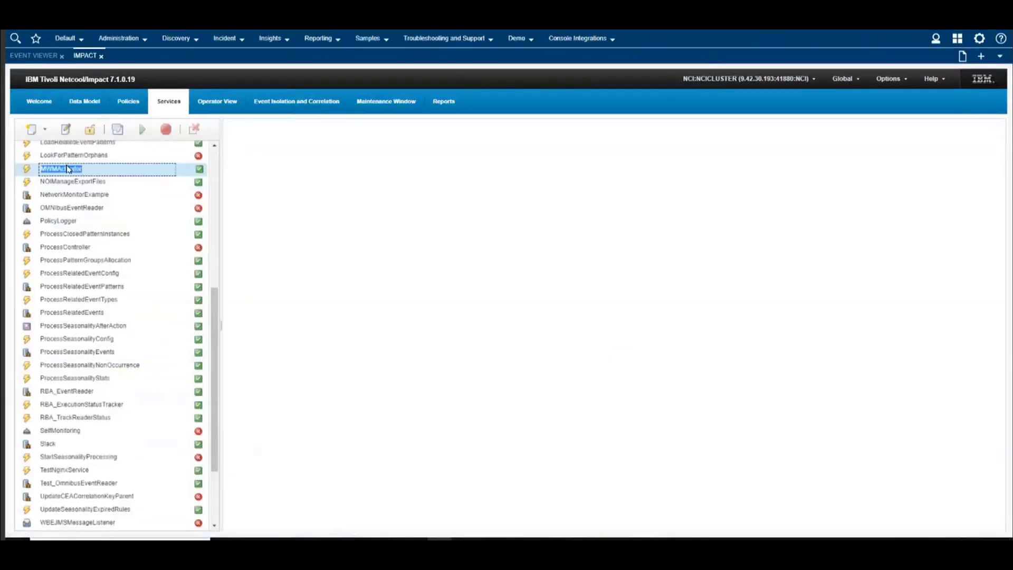
View the MWMActivator service configuration and open the Maintenance sample dashboard.
{"action": "double_click", "coordinate": [69, 169]}
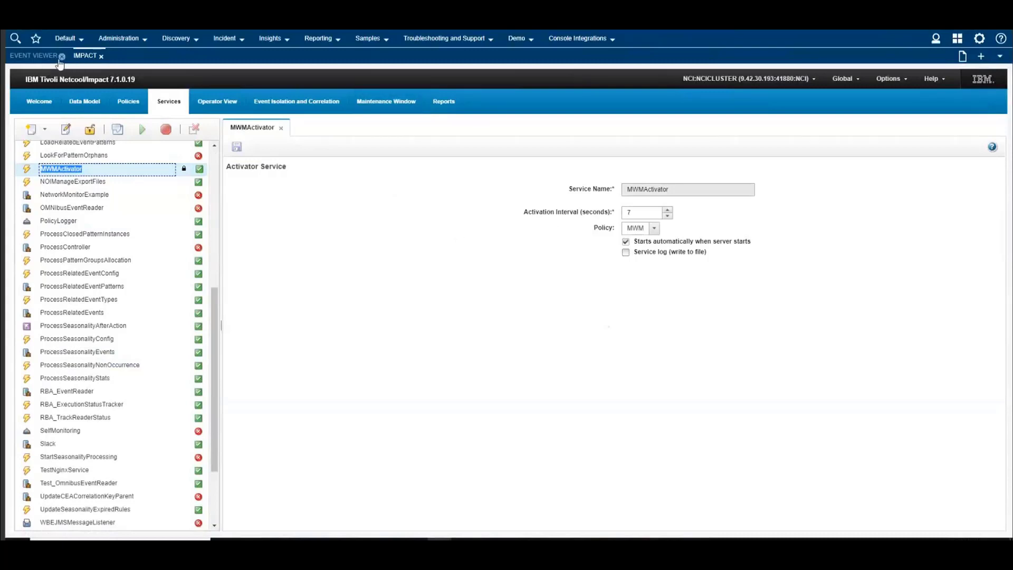
{"action": "left_click", "coordinate": [368, 38]}
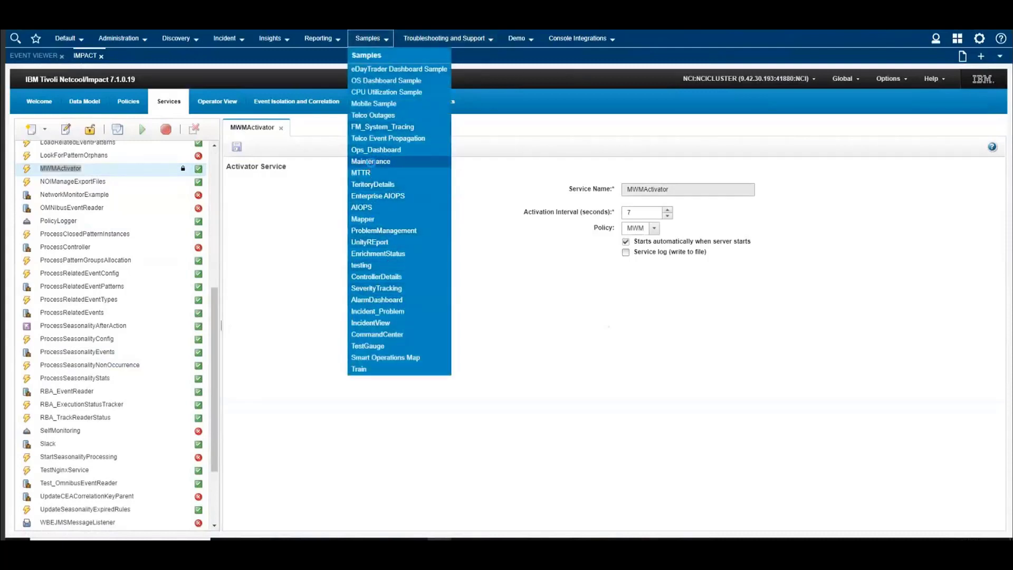
{"action": "left_click", "coordinate": [371, 162]}
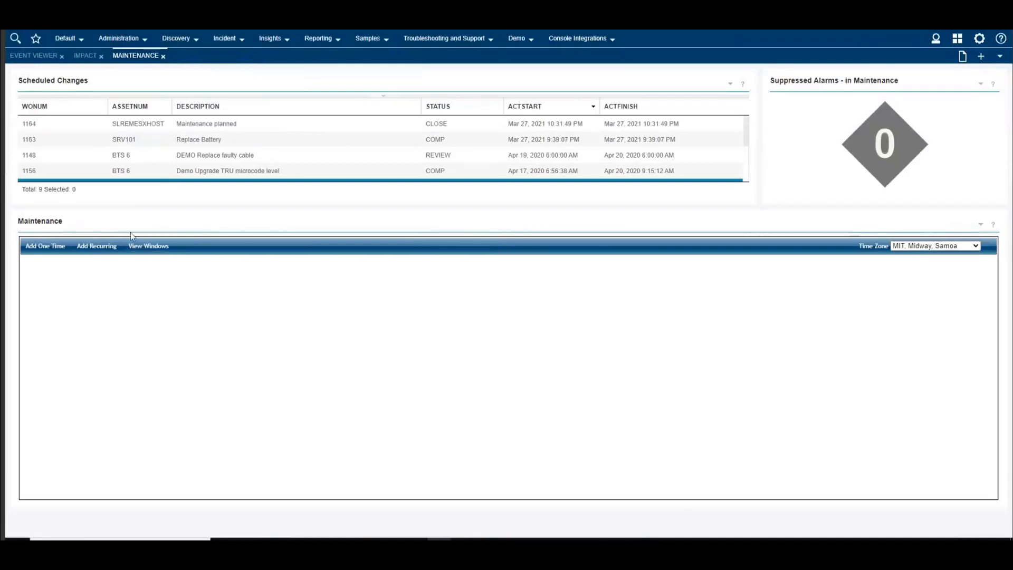
View the maintenance windows on the Maintenance dashboard, then open the ICD change "Replace faulty fan in BTS" and check its primary target asset.
{"action": "left_click", "coordinate": [143, 246]}
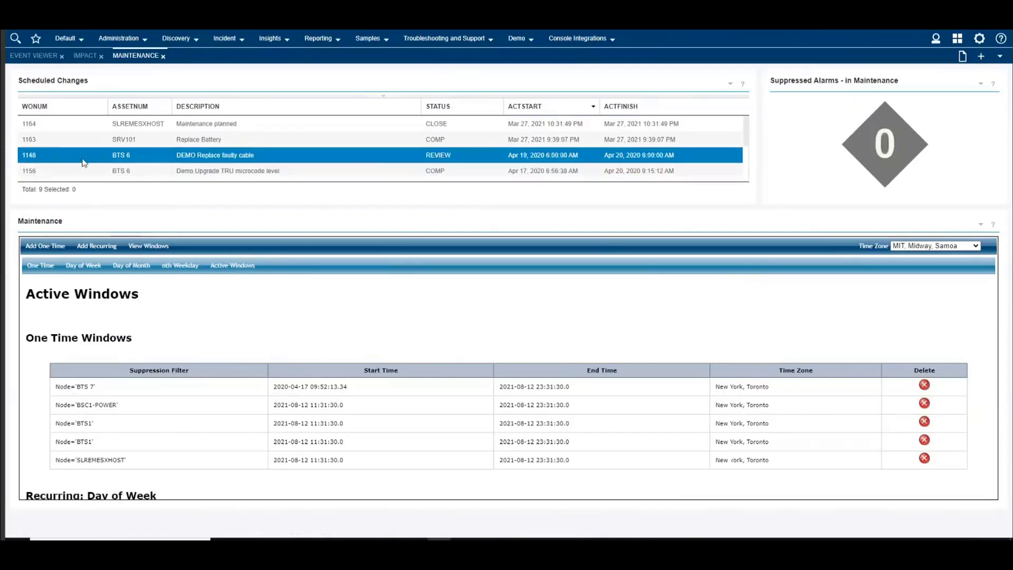
{"action": "left_click", "coordinate": [165, 18]}
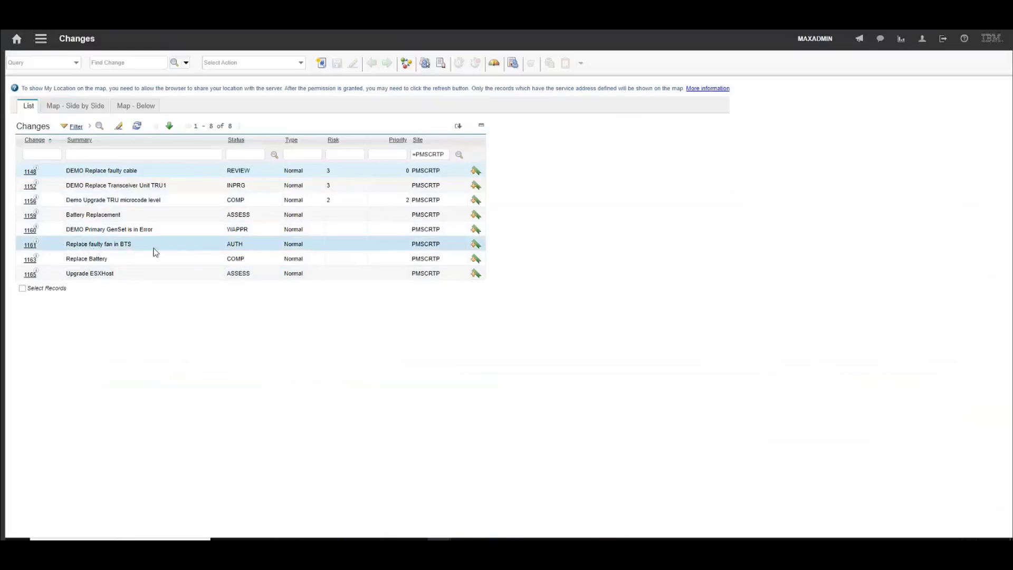
{"action": "left_click", "coordinate": [30, 246]}
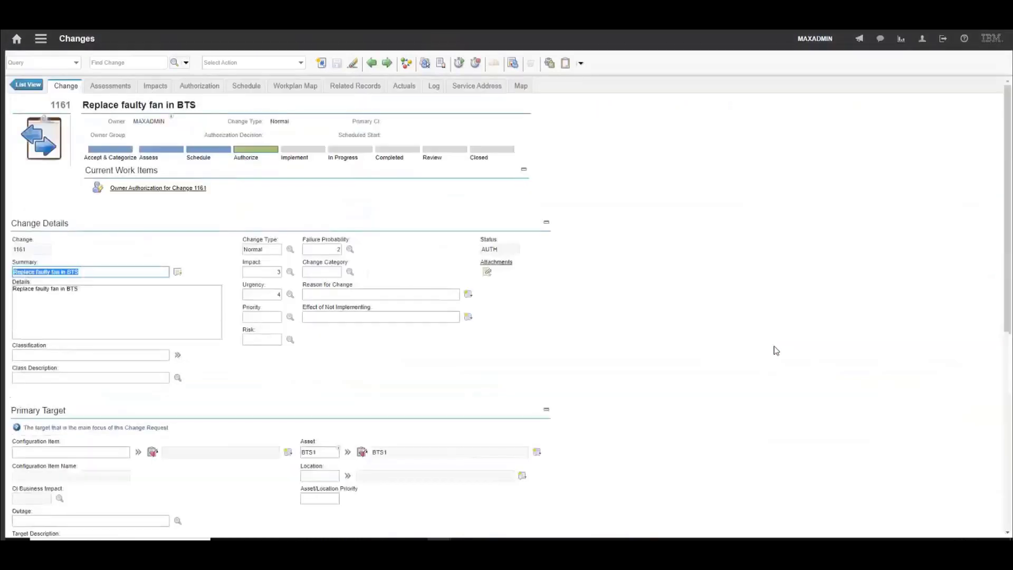
{"action": "scroll", "coordinate": [492, 371], "scroll_direction": "down", "scroll_amount": 2}
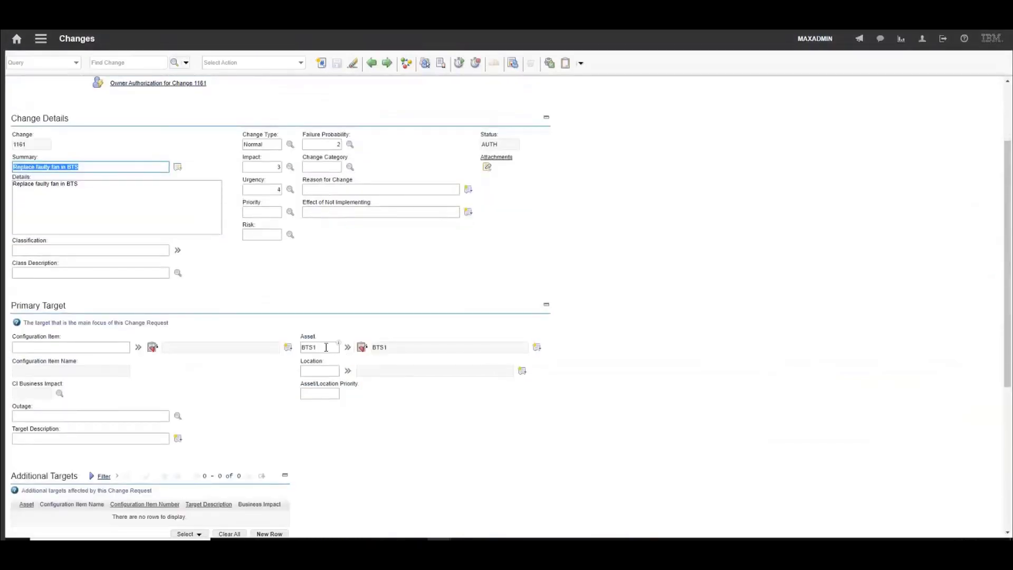
{"action": "left_click", "coordinate": [327, 347]}
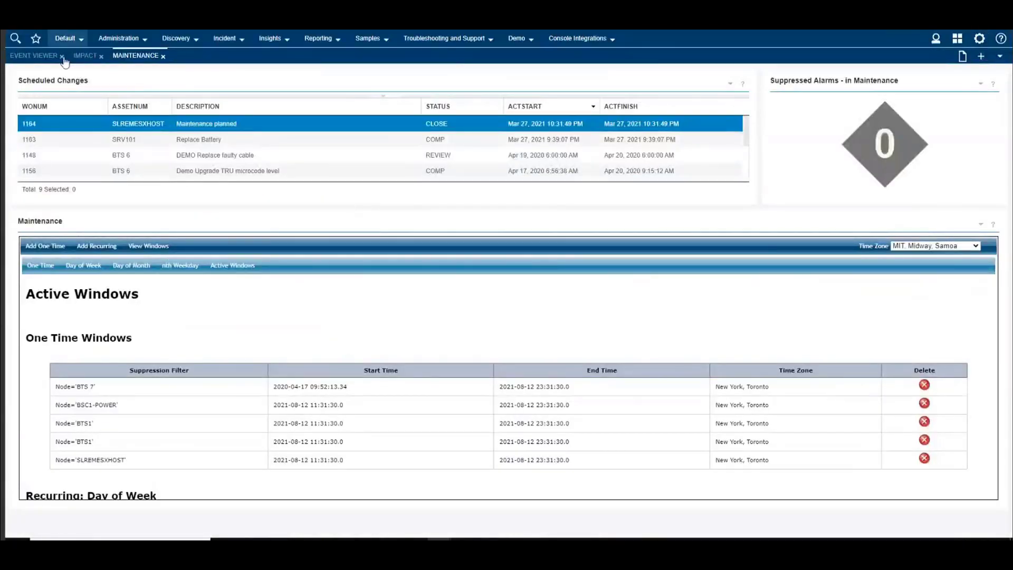
Collapse the critical incident group in the Event Viewer and generate the BTS7Maintenance demo events.
{"action": "left_click", "coordinate": [32, 52]}
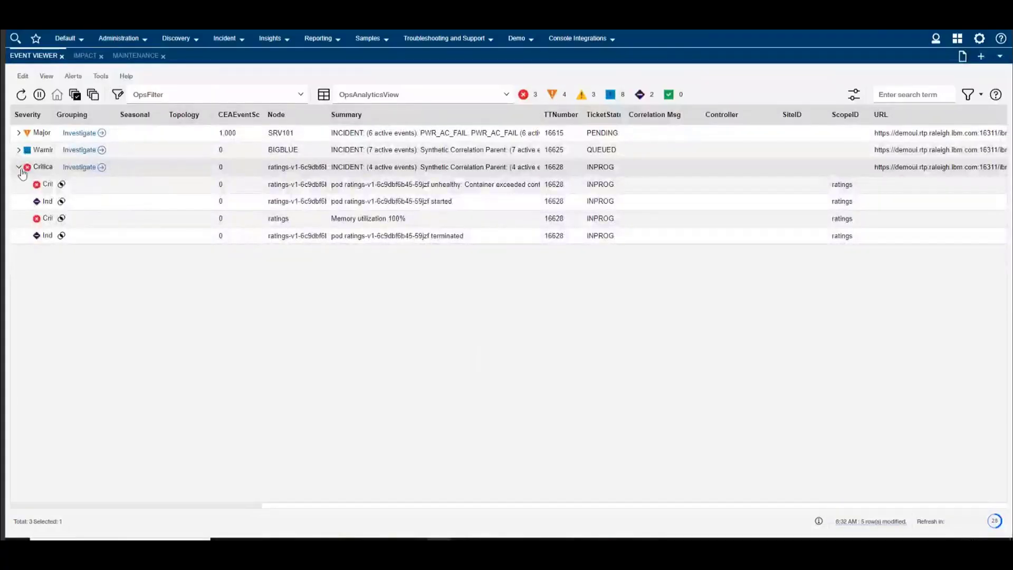
{"action": "left_click", "coordinate": [19, 168]}
{"action": "left_click", "coordinate": [101, 76]}
{"action": "mouse_move", "coordinate": [112, 122]}
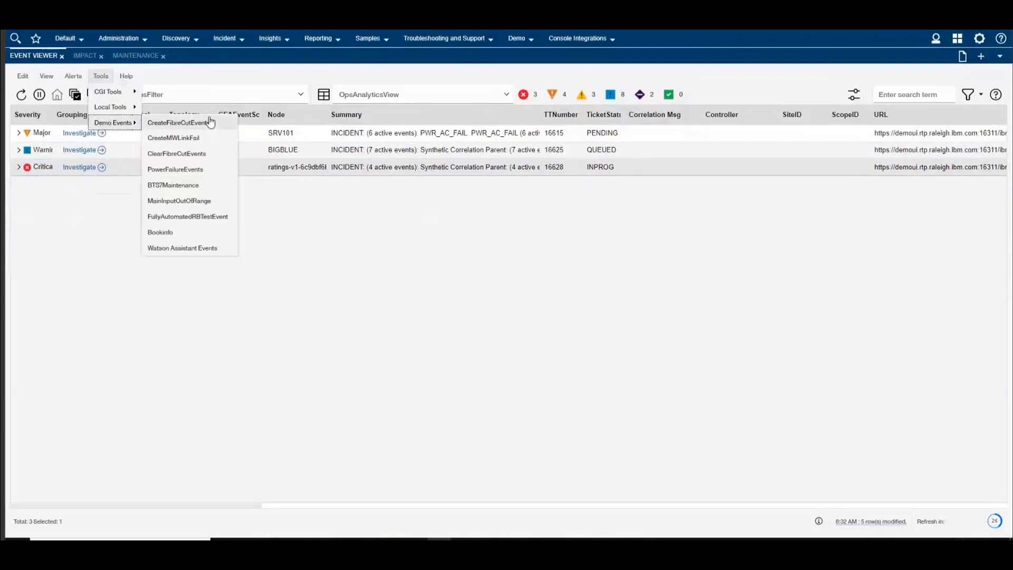
{"action": "left_click", "coordinate": [176, 185]}
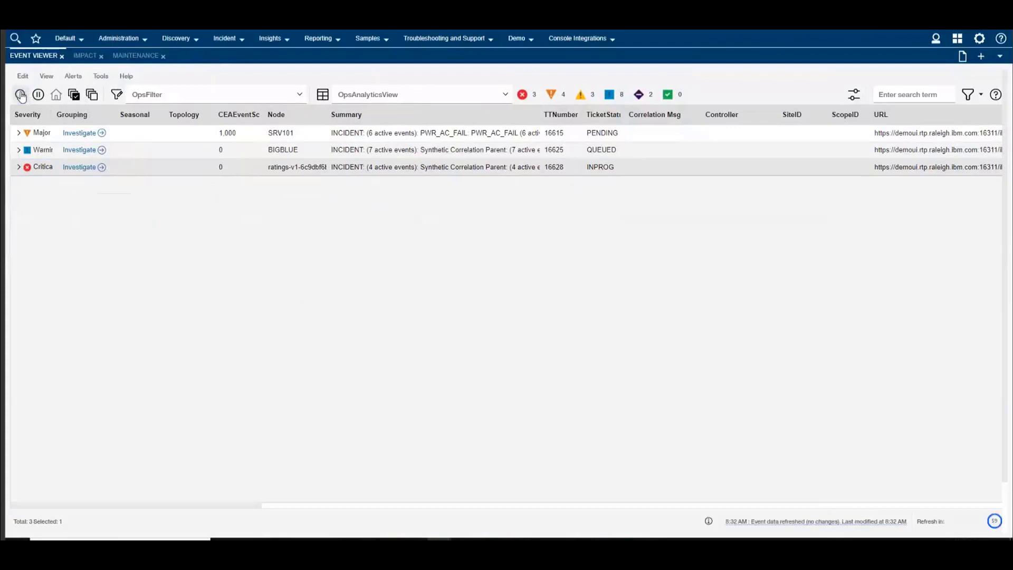
Return to the Maintenance dashboard and examine the Scheduled Changes list and the Suppressed Alarms widget.
{"action": "left_click", "coordinate": [132, 56]}
{"action": "left_click", "coordinate": [134, 170]}
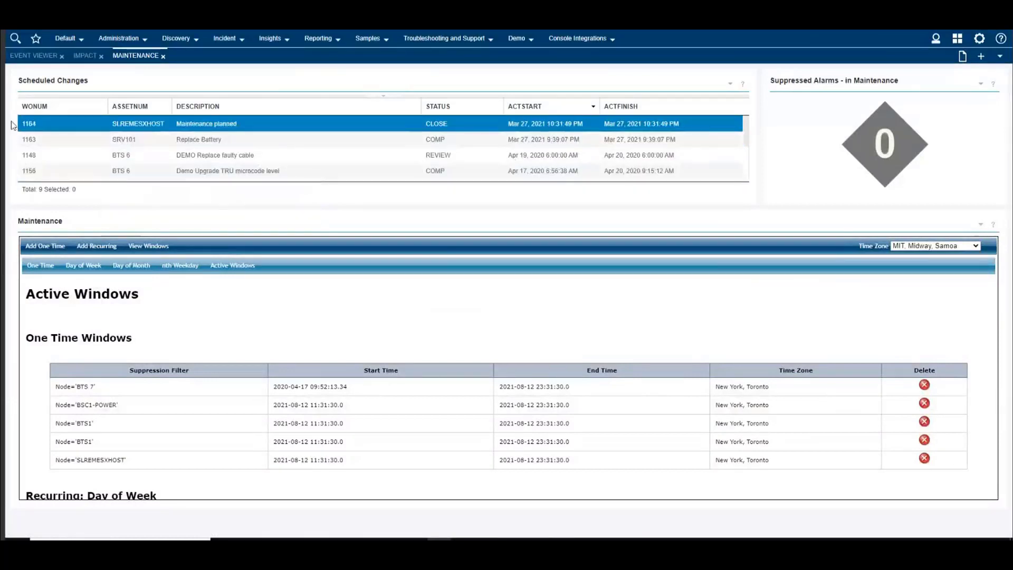
{"action": "scroll", "coordinate": [106, 156], "scroll_direction": "down", "scroll_amount": 1}
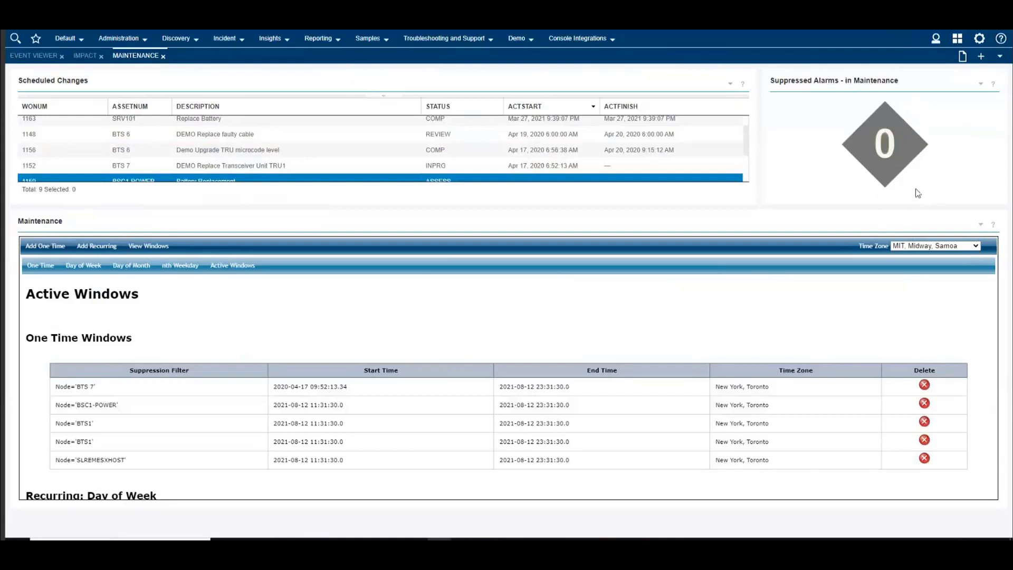
Apply the Suppressed_and_Hidden_Events filter to the Event Viewer and open the filter's definition for review.
{"action": "left_click", "coordinate": [33, 55]}
{"action": "left_click", "coordinate": [202, 95]}
{"action": "type", "text": "Suppressed_and_Hidden_Events"}
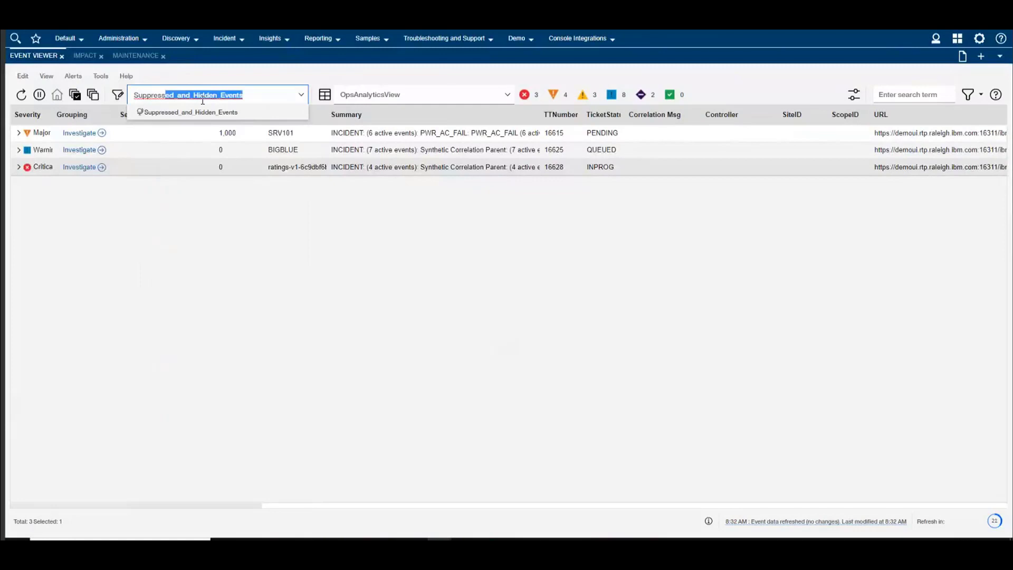
{"action": "left_click", "coordinate": [202, 112]}
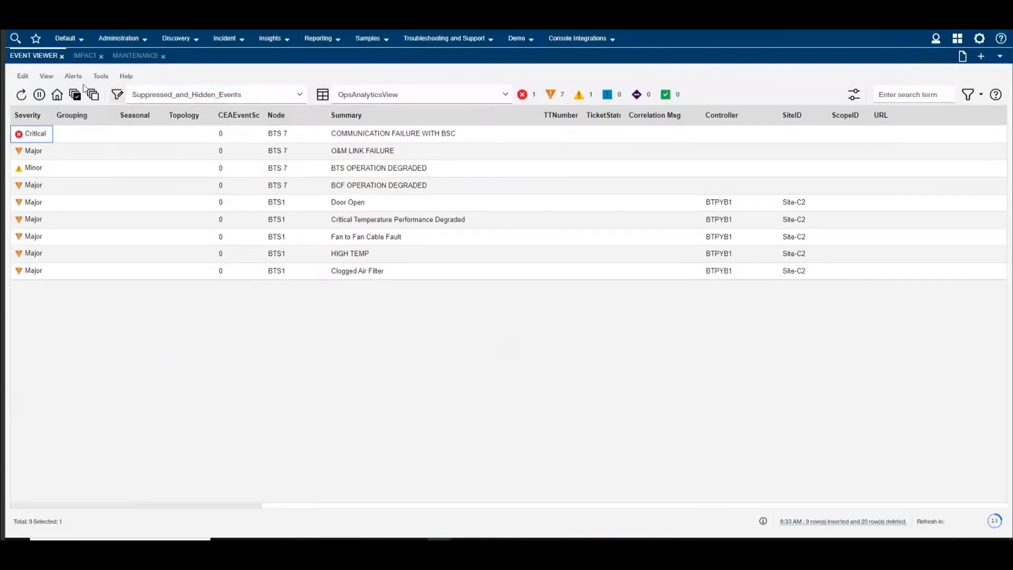
{"action": "left_click", "coordinate": [118, 95]}
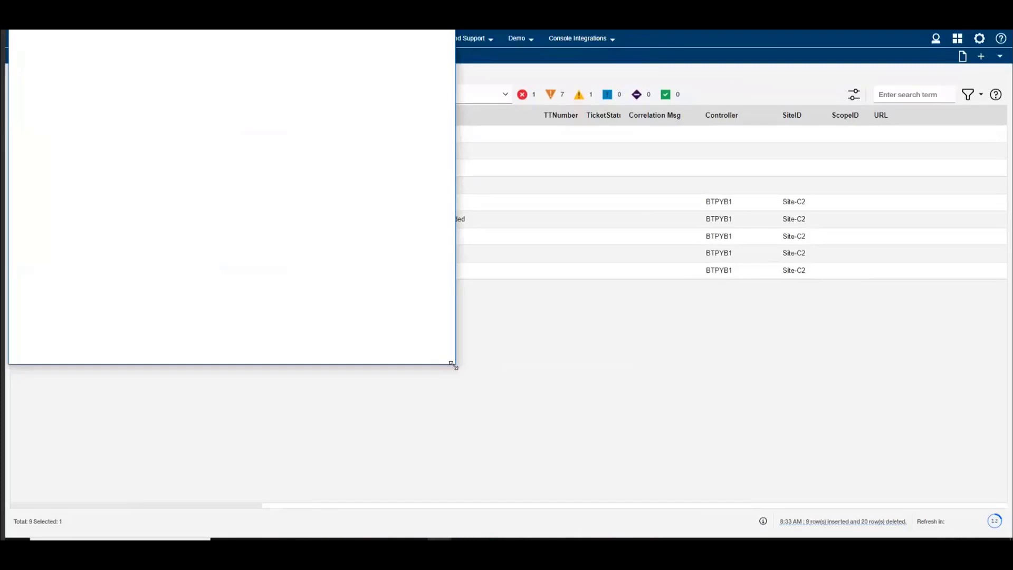
{"action": "left_click", "coordinate": [617, 411]}
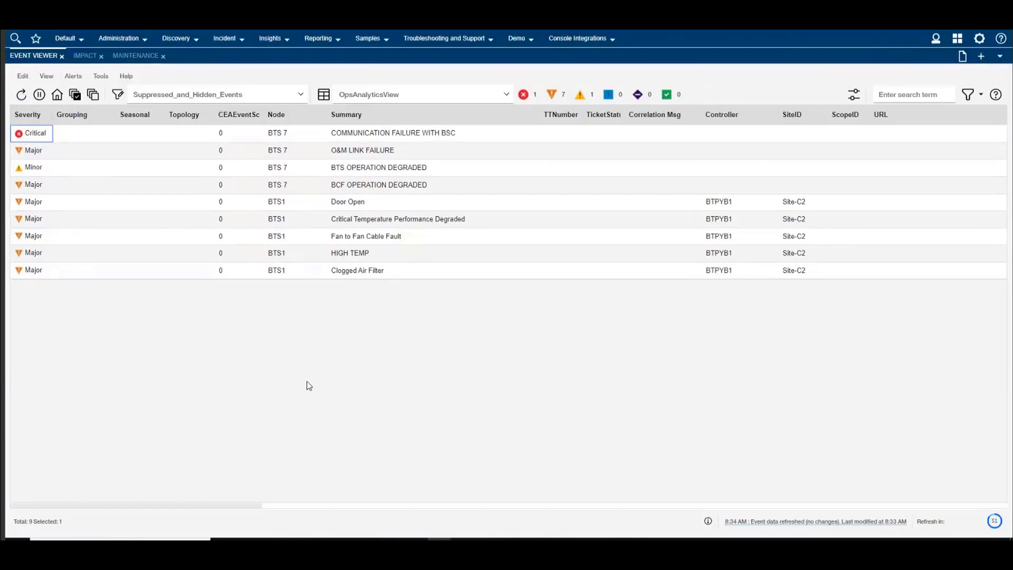
Switch to the INDEX~1.HTM Chrome window and generate the BTS7Maintenance demo events from its Event Viewer.
{"action": "left_click", "coordinate": [123, 57]}
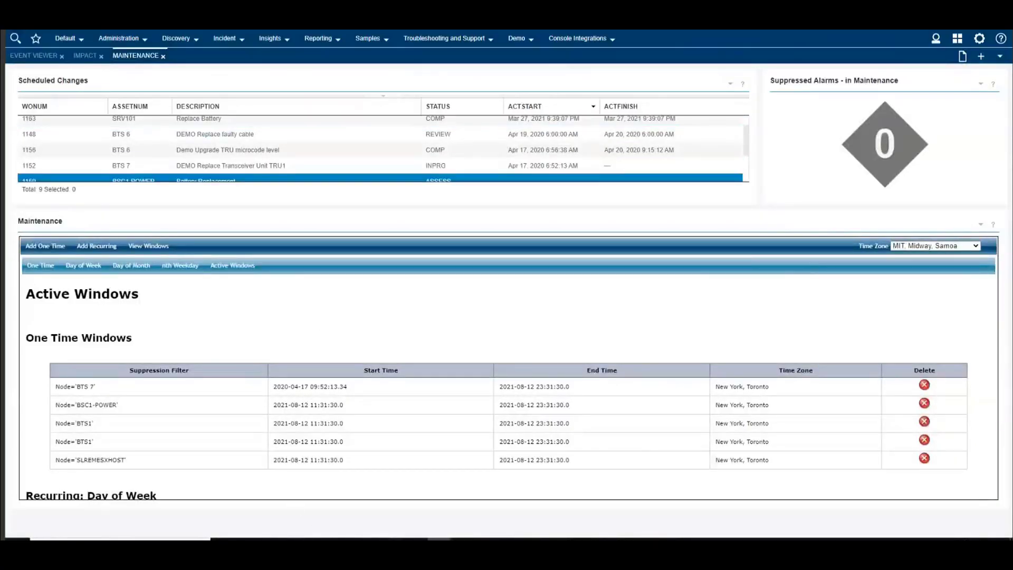
{"action": "mouse_move", "coordinate": [440, 539]}
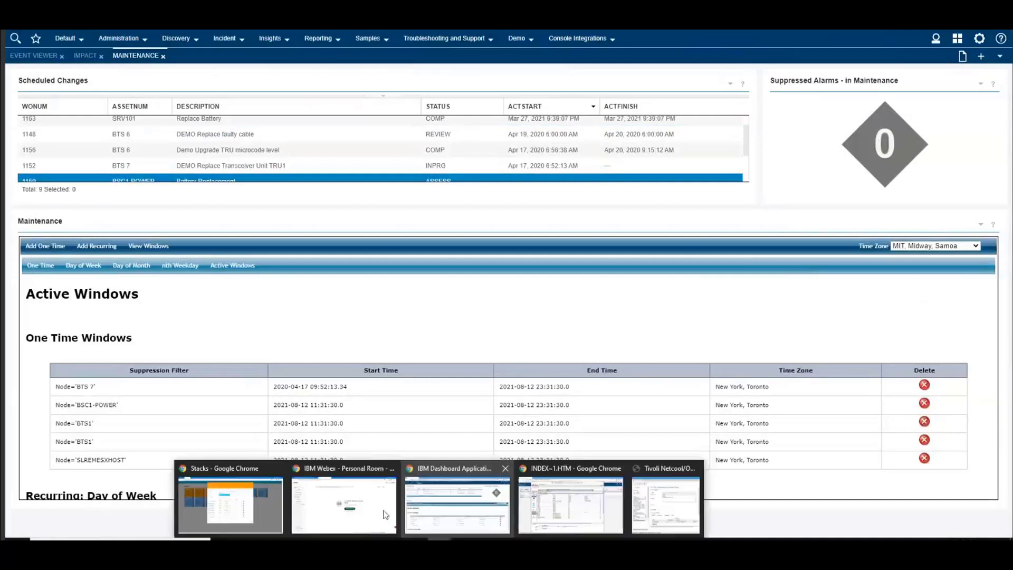
{"action": "left_click", "coordinate": [600, 518]}
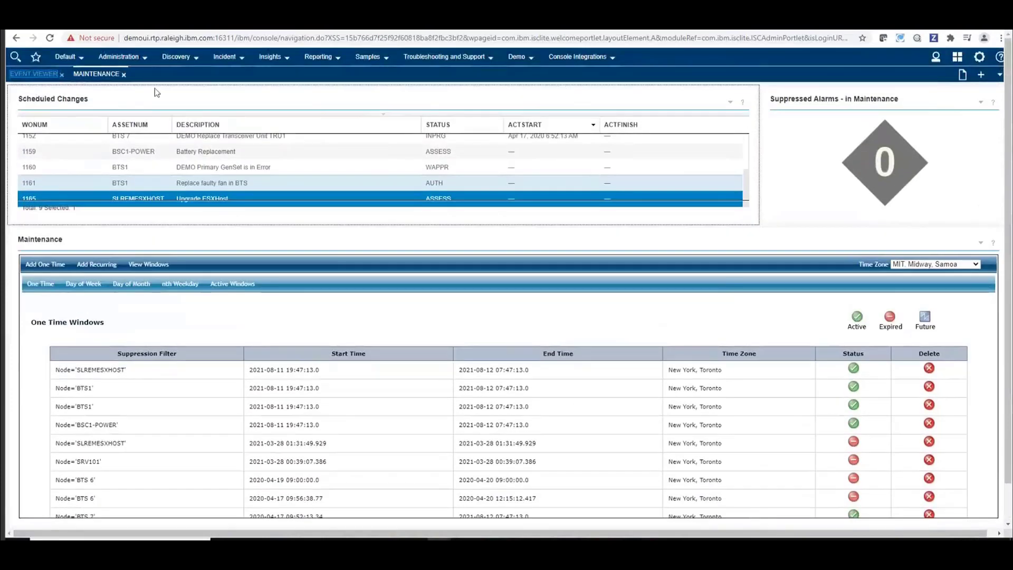
{"action": "left_click", "coordinate": [34, 74]}
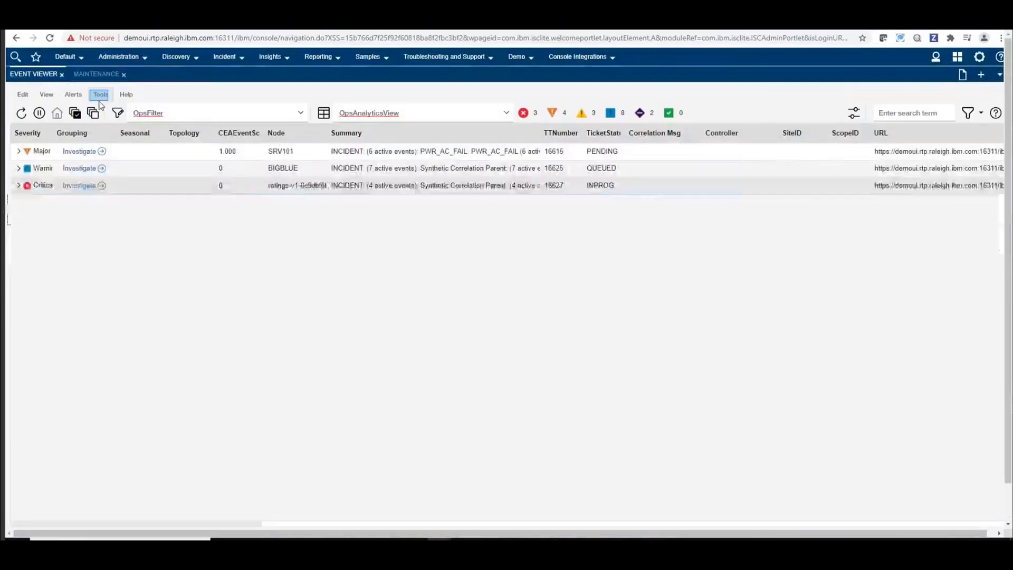
{"action": "left_click", "coordinate": [101, 95]}
{"action": "mouse_move", "coordinate": [133, 139]}
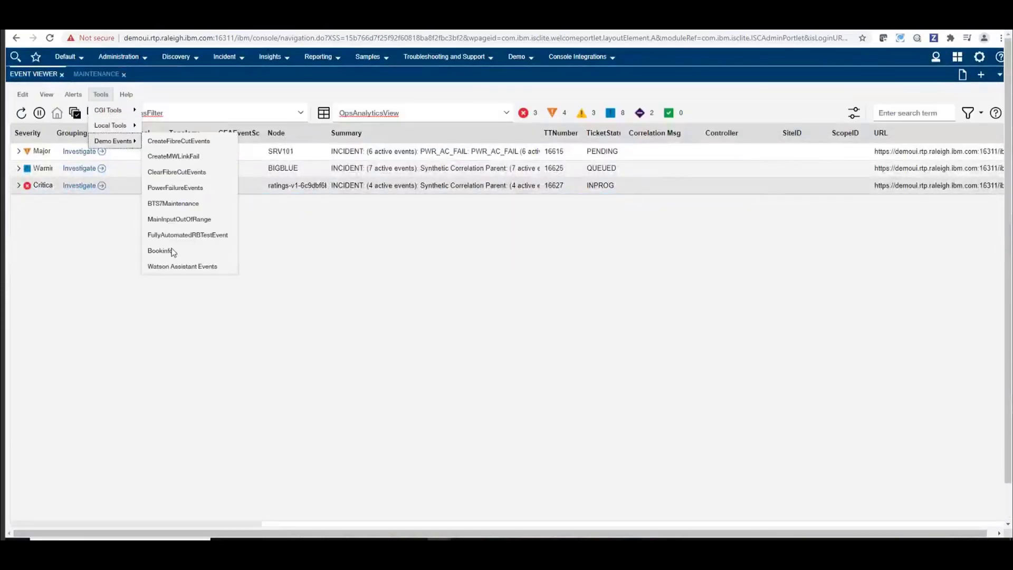
{"action": "left_click", "coordinate": [168, 204]}
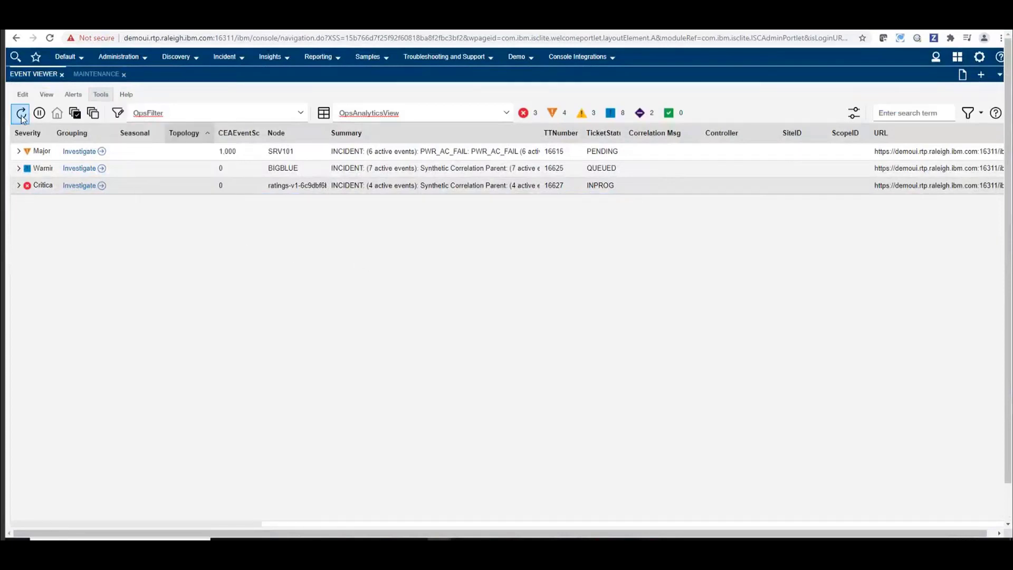
Open the Maintenance dashboard and drill into the Suppressed Alarms widget to examine the events held in maintenance.
{"action": "left_click", "coordinate": [85, 76]}
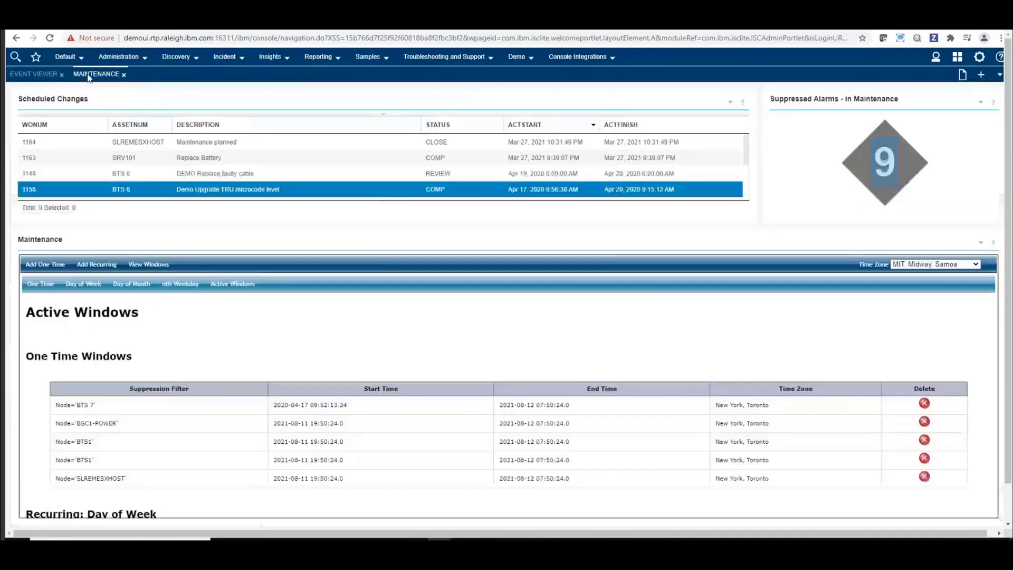
{"action": "left_click", "coordinate": [884, 167]}
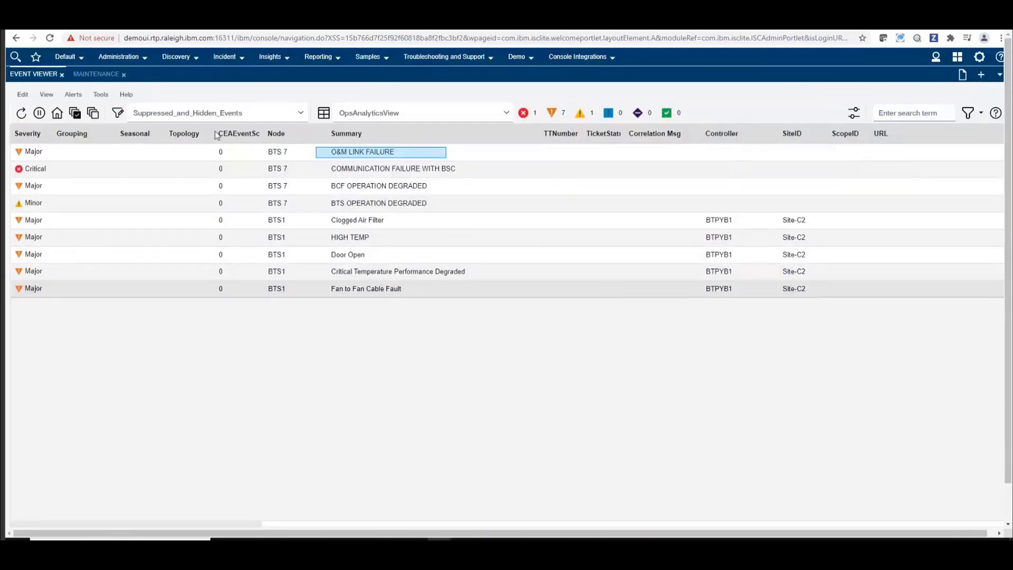
{"action": "scroll", "coordinate": [391, 312], "scroll_direction": "down", "scroll_amount": 2}
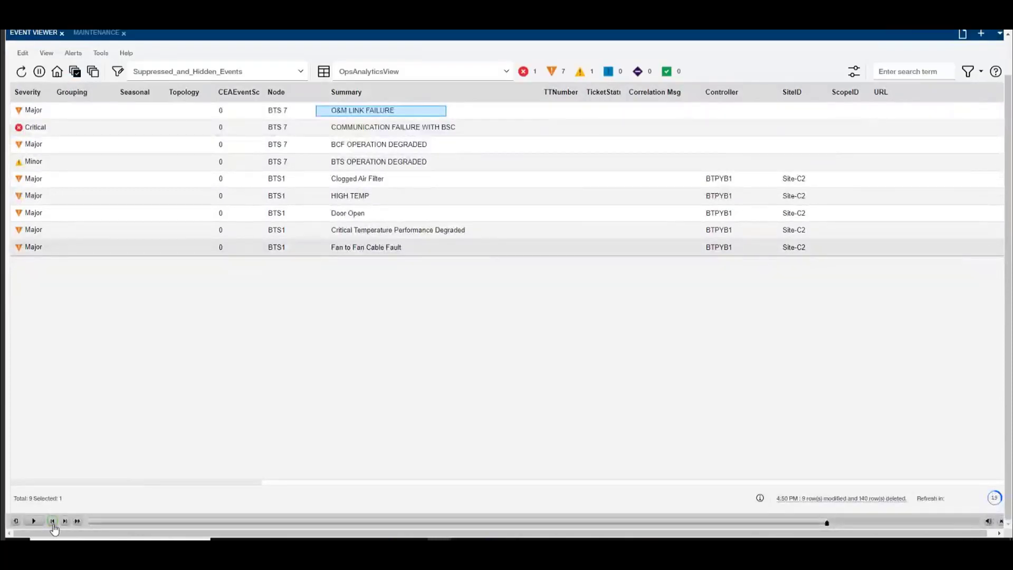